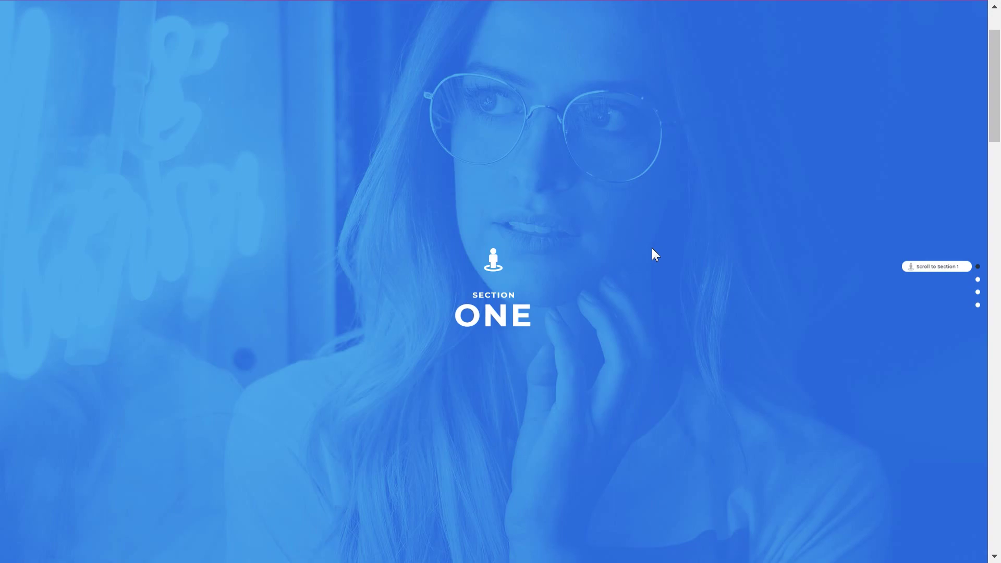
# Go back in the browser from the scroll navigation demo page.
pyautogui.hotkey('alt', 'Left')
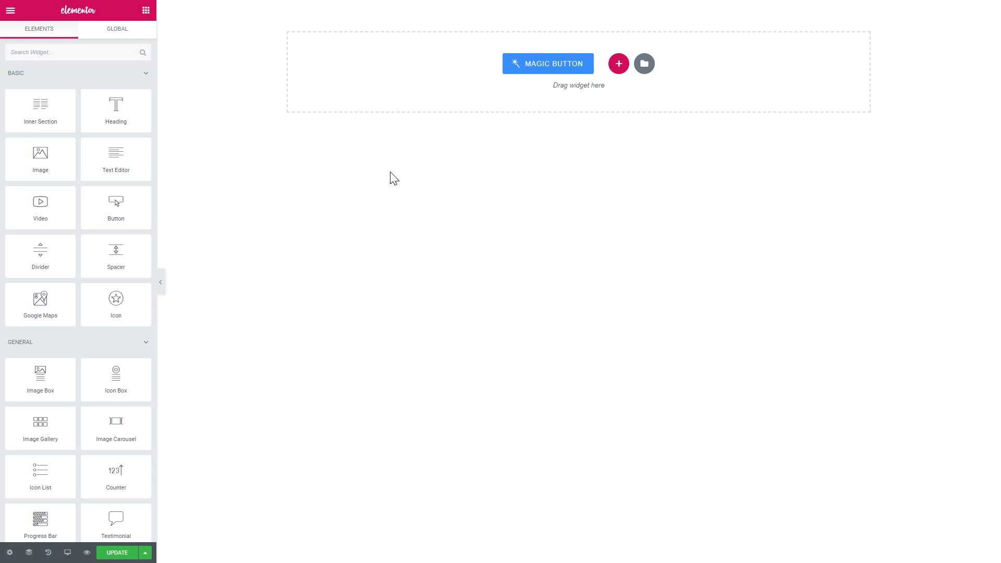
# Insert the Creative section template 'The project we proud' from the template library.
pyautogui.click(542, 69)
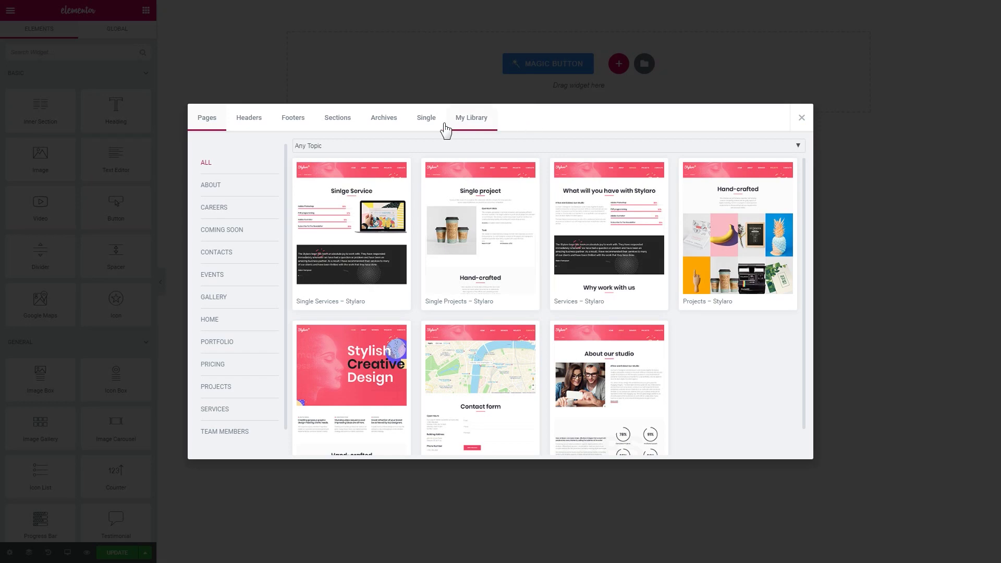
pyautogui.click(334, 124)
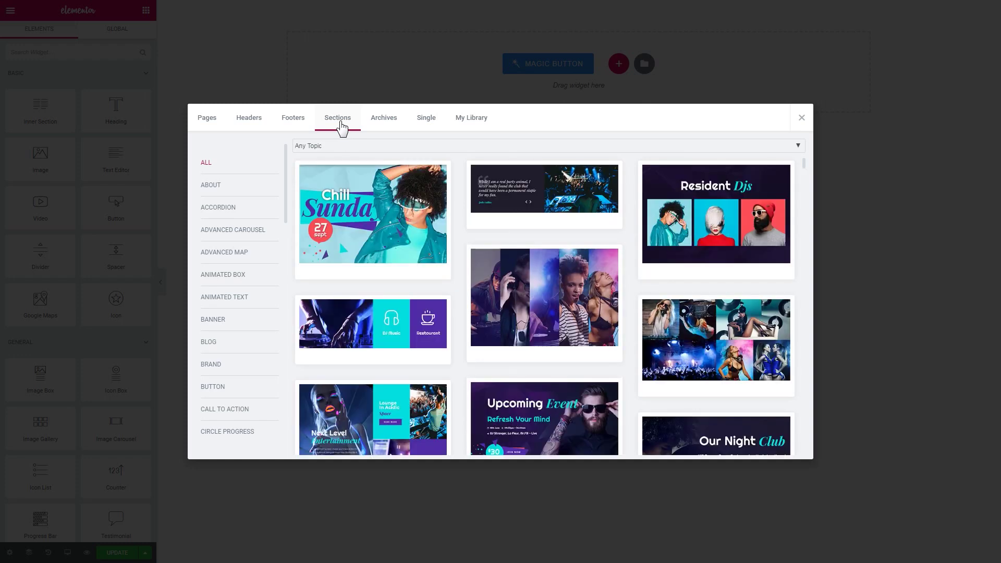
pyautogui.click(334, 147)
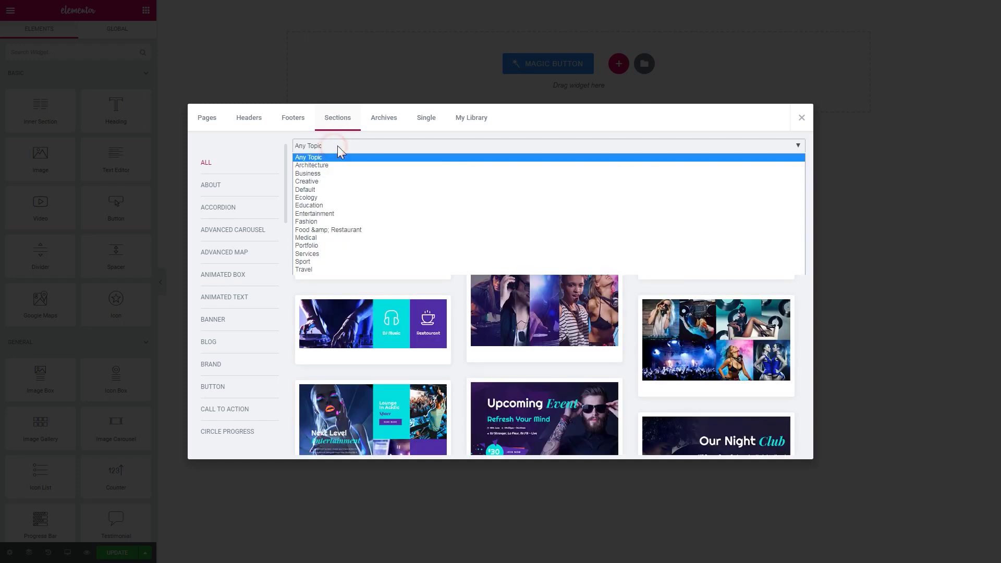
pyautogui.click(307, 183)
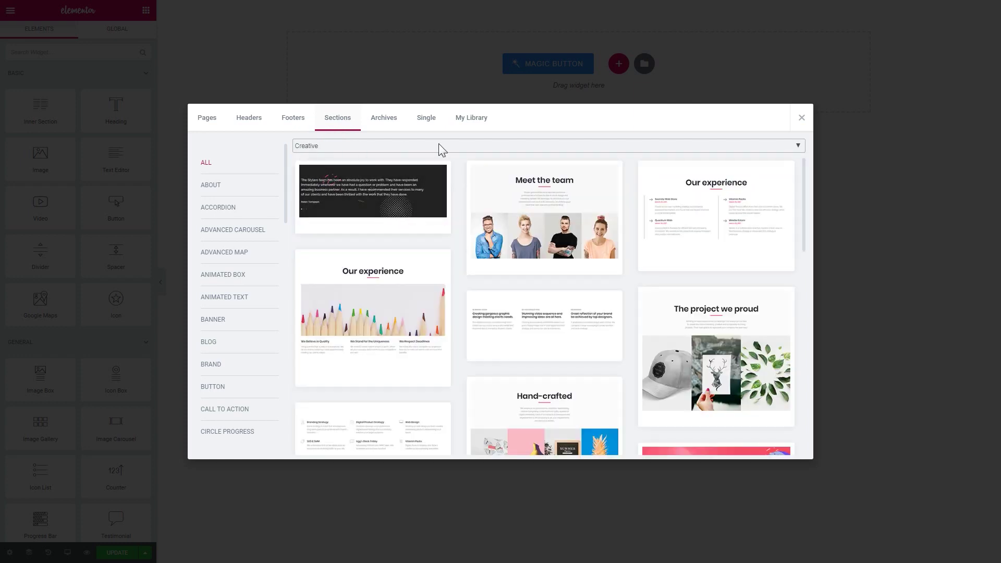
pyautogui.moveTo(715, 356)
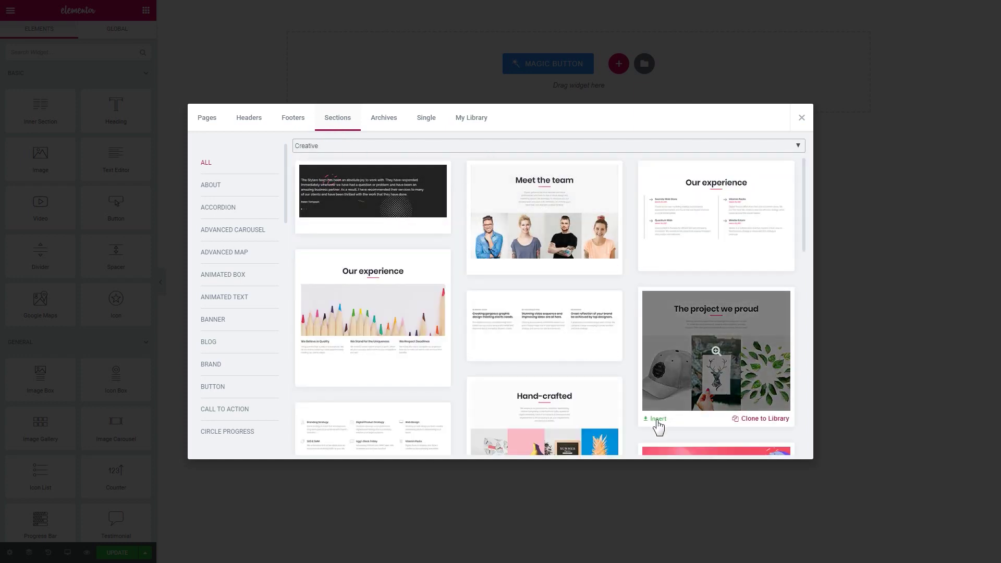
pyautogui.click(655, 420)
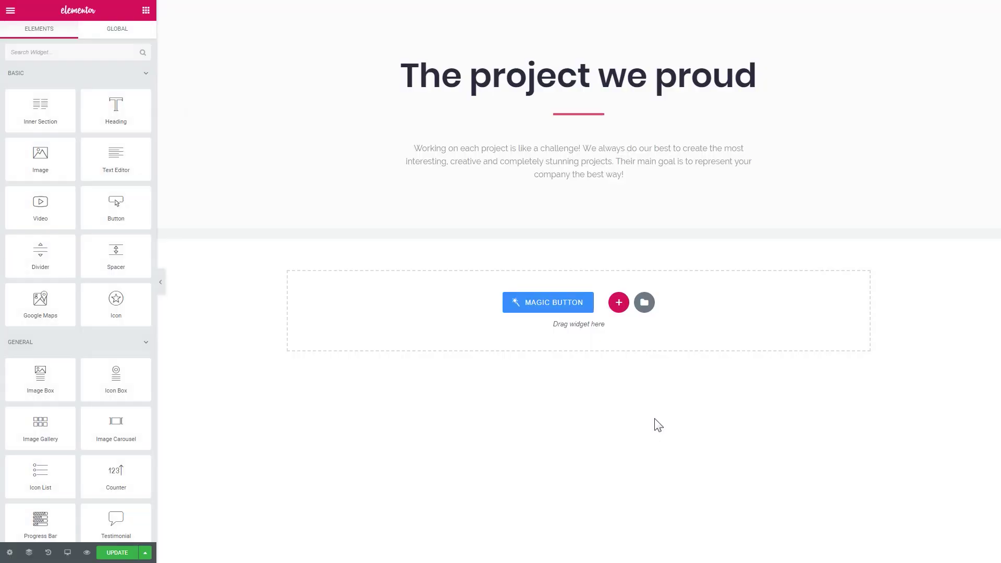
# Insert the Creative section template 'About our studio' below the project section.
pyautogui.scroll(-2, 483, 312)
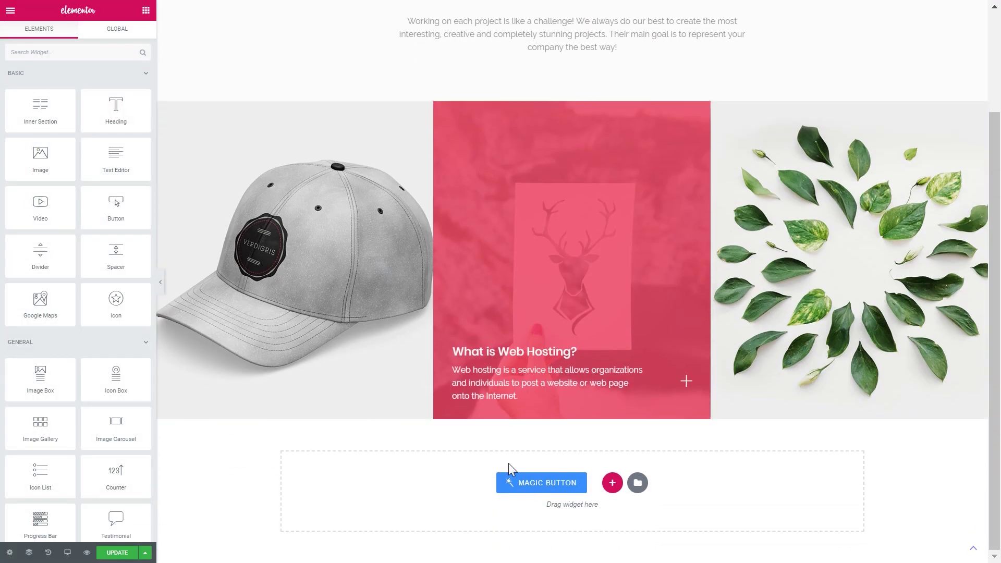
pyautogui.click(539, 483)
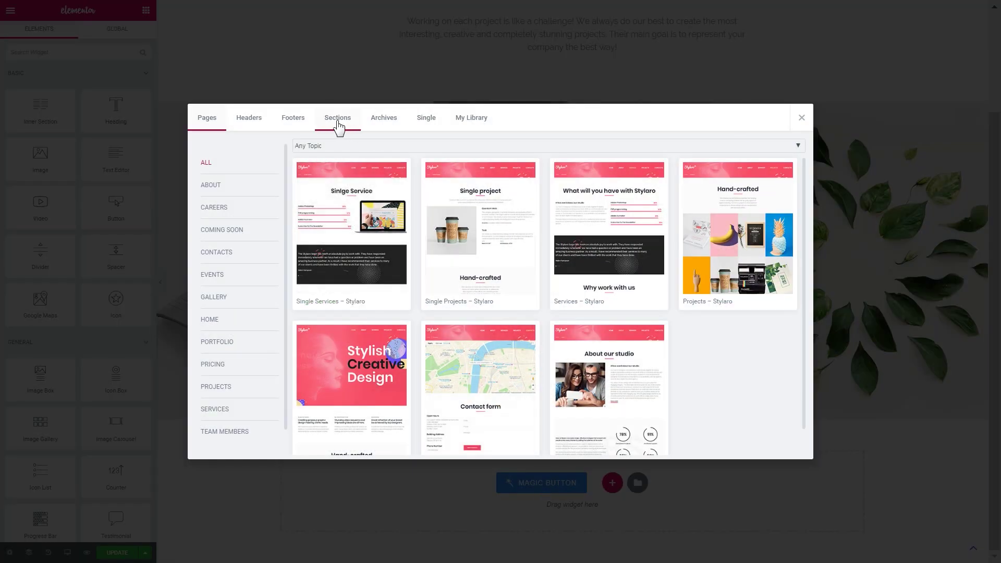
pyautogui.click(338, 124)
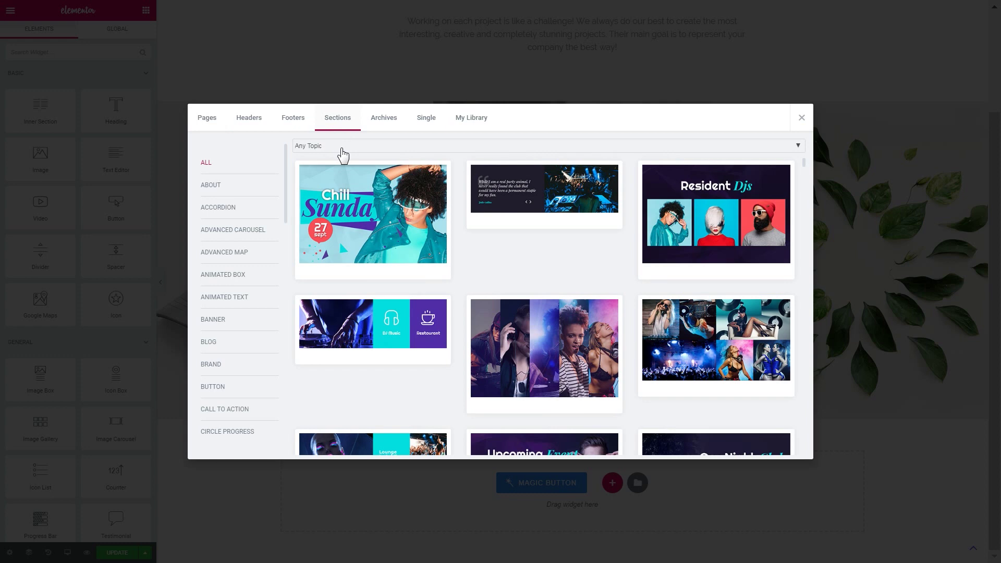
pyautogui.click(342, 147)
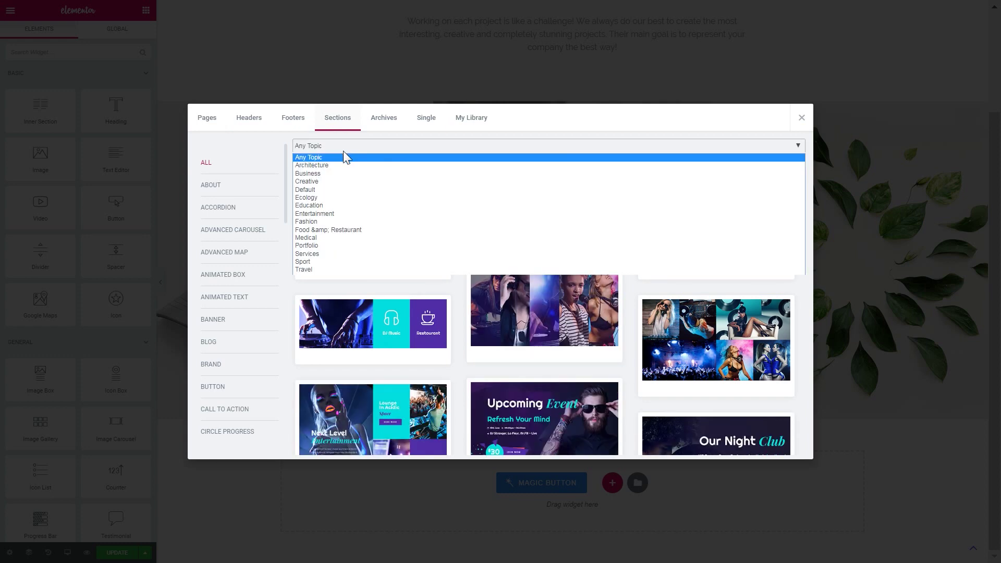
pyautogui.click(306, 182)
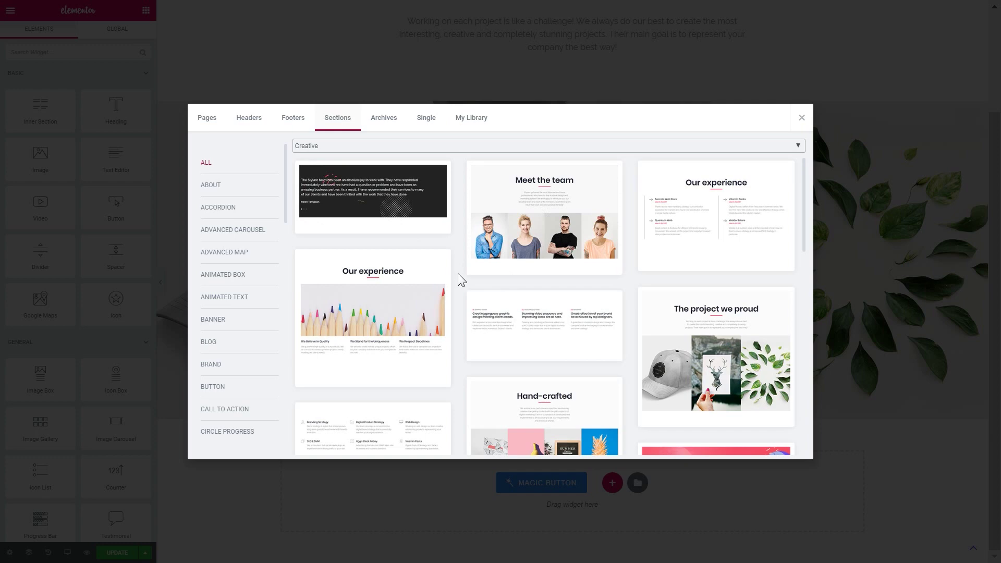
pyautogui.scroll(-4, 457, 273)
pyautogui.scroll(-5, 458, 277)
pyautogui.scroll(-3, 458, 276)
pyautogui.scroll(-2, 449, 292)
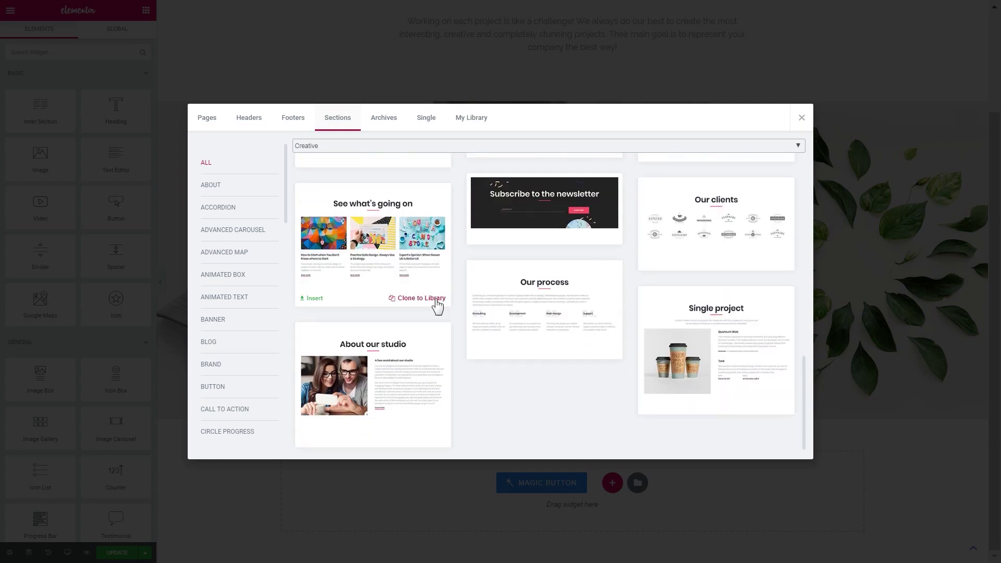
pyautogui.click(315, 446)
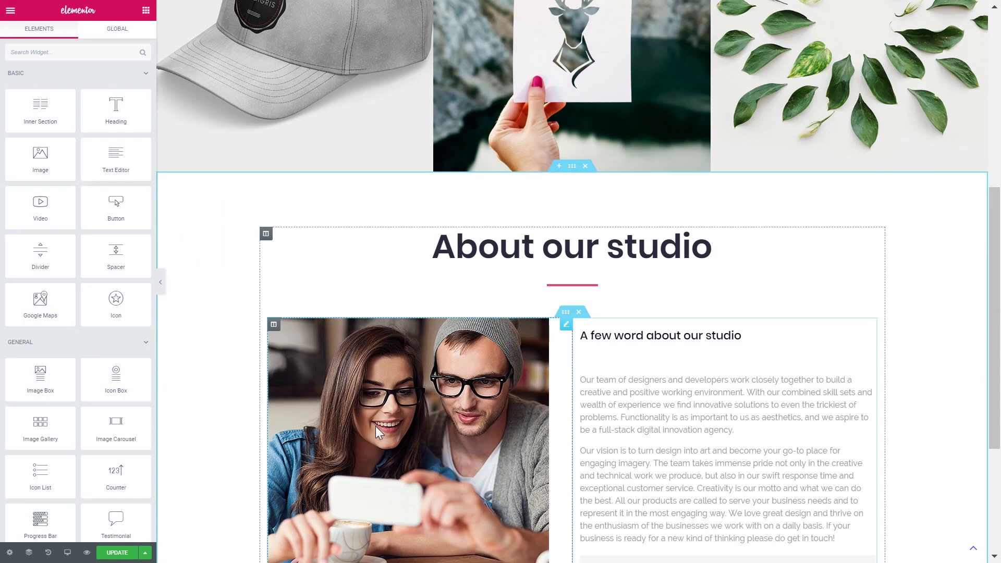
# Insert the Creative section template 'Meet the team' and scroll to check the page.
pyautogui.click(537, 479)
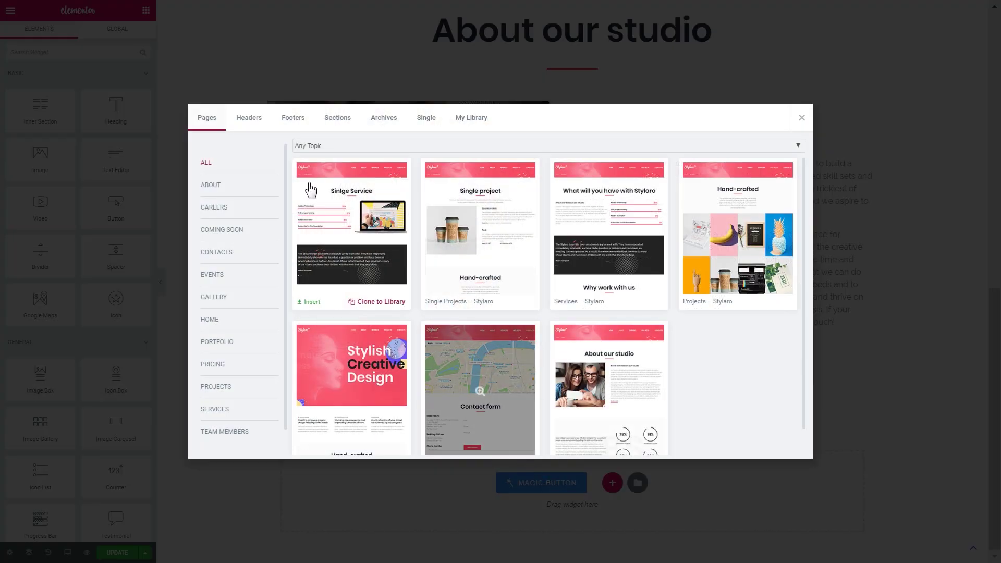
pyautogui.click(338, 119)
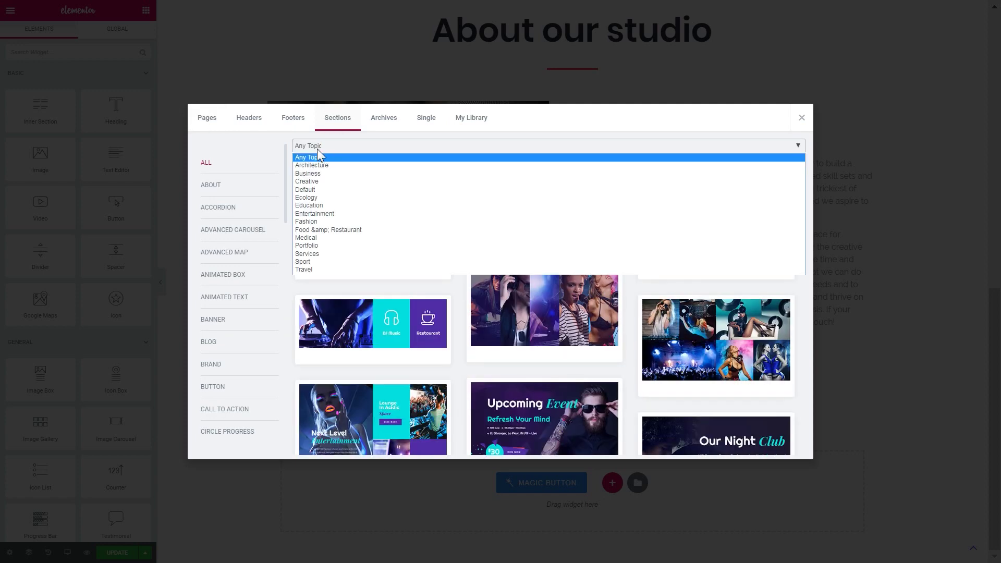
pyautogui.click(308, 182)
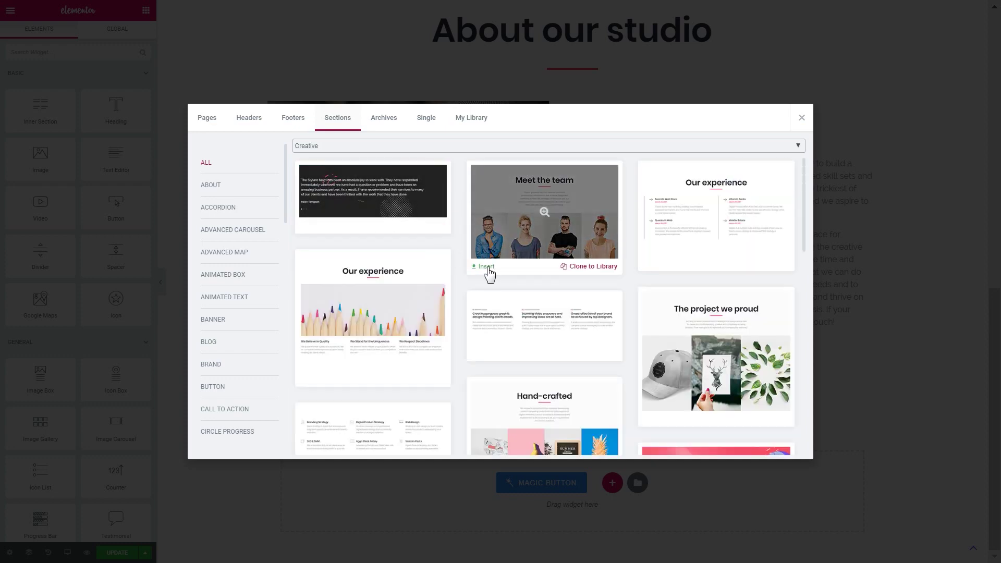
pyautogui.click(488, 267)
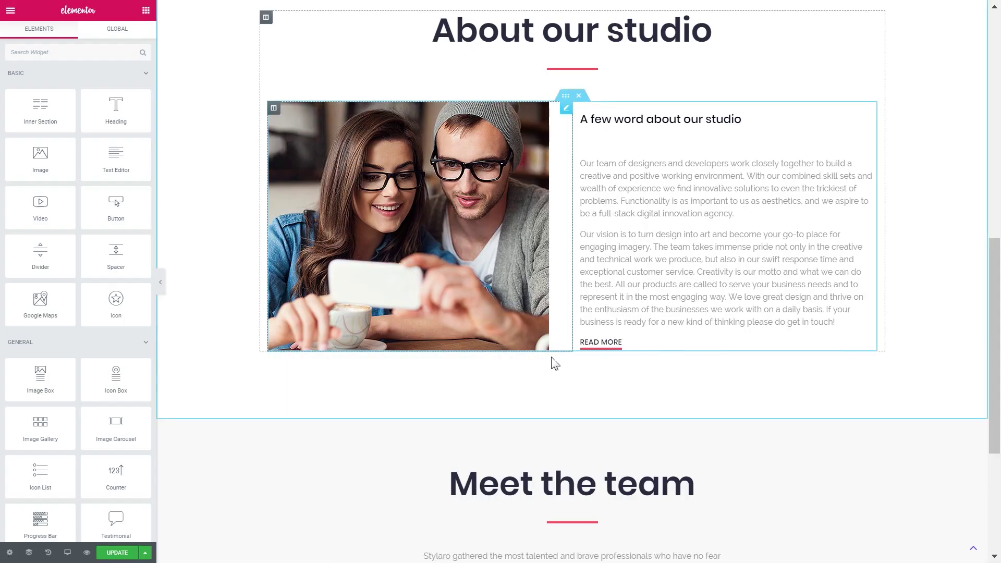
pyautogui.scroll(-3, 553, 360)
pyautogui.scroll(-3, 554, 363)
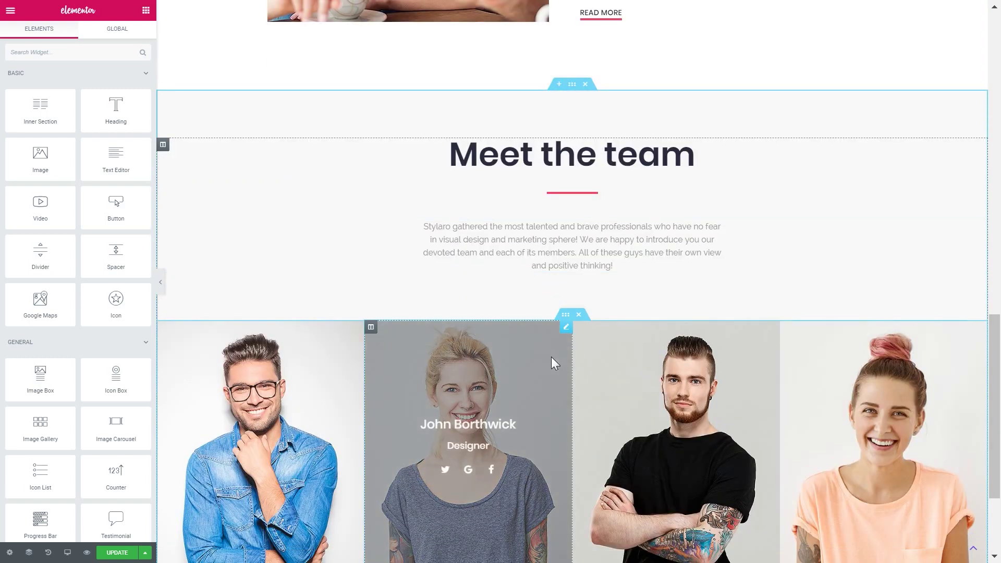
pyautogui.scroll(-3, 553, 360)
pyautogui.scroll(1, 551, 357)
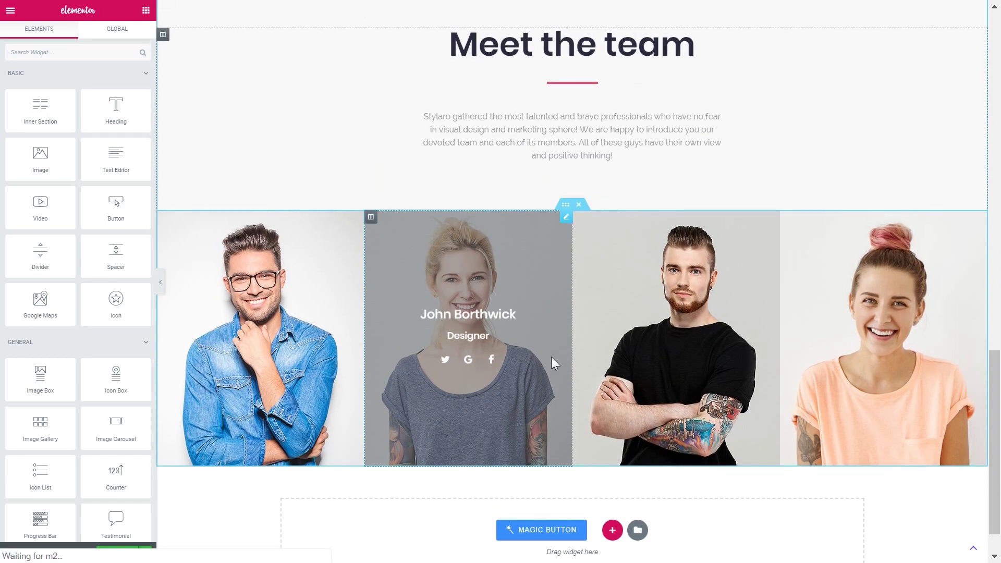
pyautogui.scroll(9, 552, 357)
pyautogui.scroll(9, 552, 357)
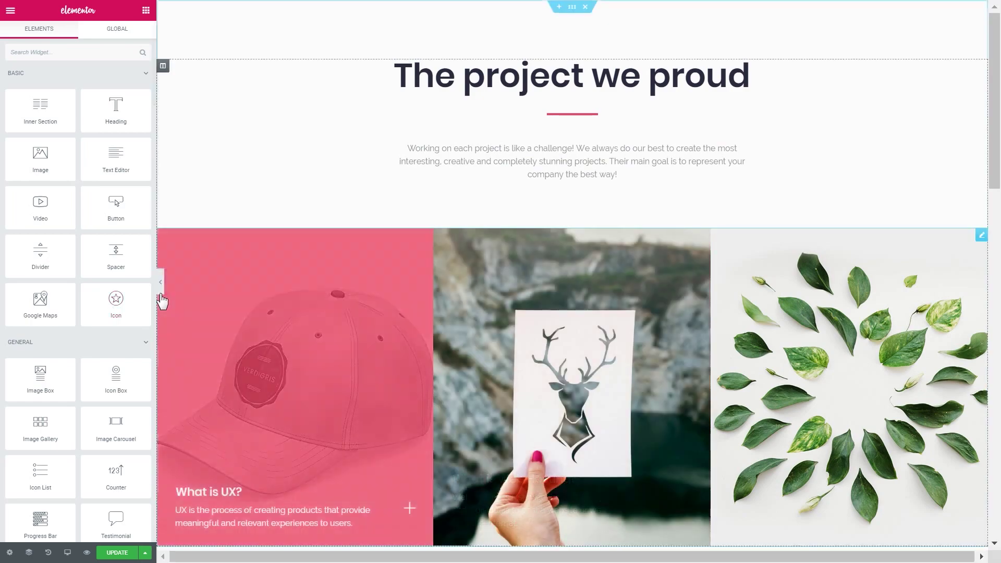
# Preview the page without the editing panel, scroll through it, then restore the panel.
pyautogui.click(160, 283)
pyautogui.scroll(-1, 572, 269)
pyautogui.scroll(-6, 570, 263)
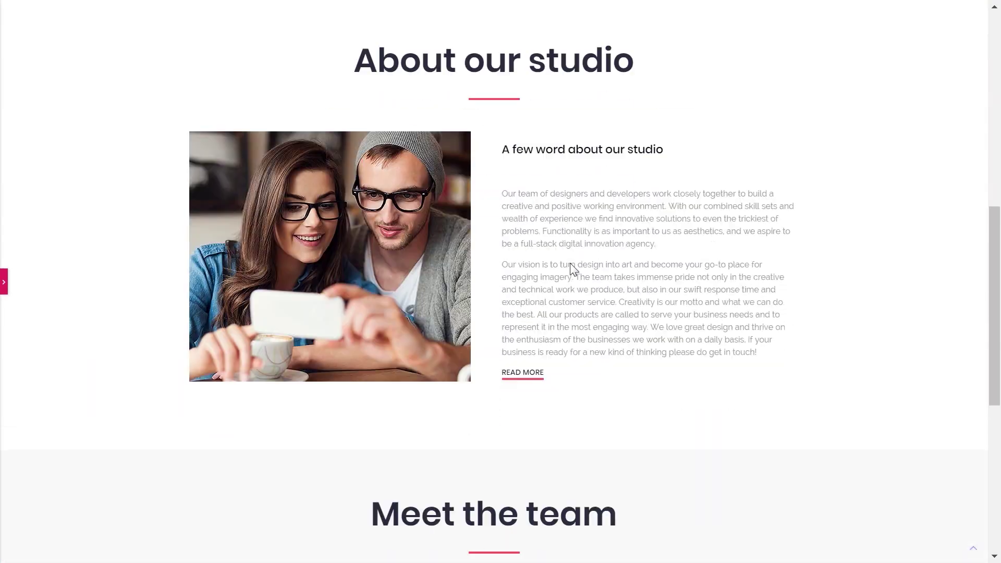
pyautogui.scroll(-5, 572, 268)
pyautogui.scroll(4, 572, 268)
pyautogui.scroll(7, 572, 265)
pyautogui.scroll(1, 572, 263)
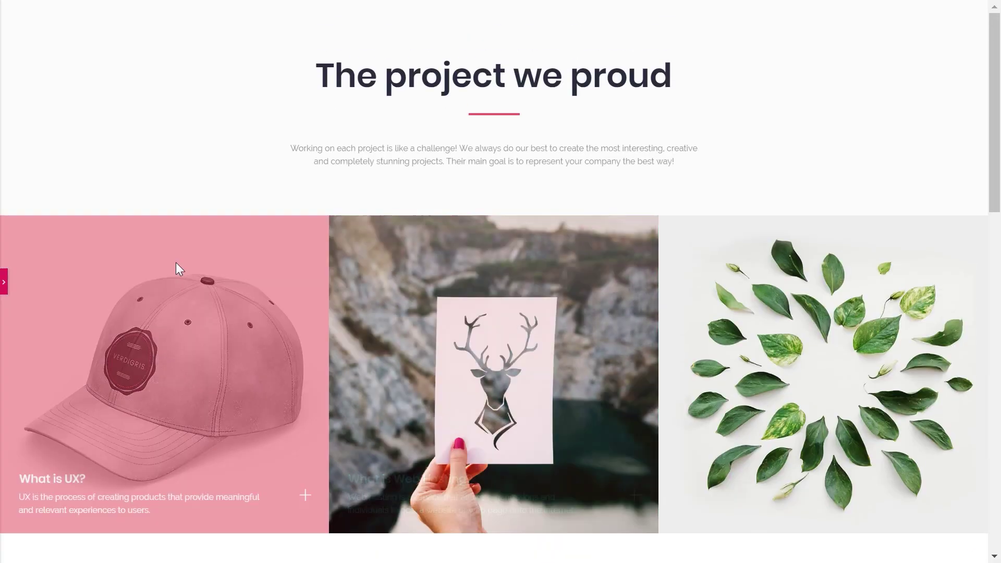
pyautogui.click(4, 282)
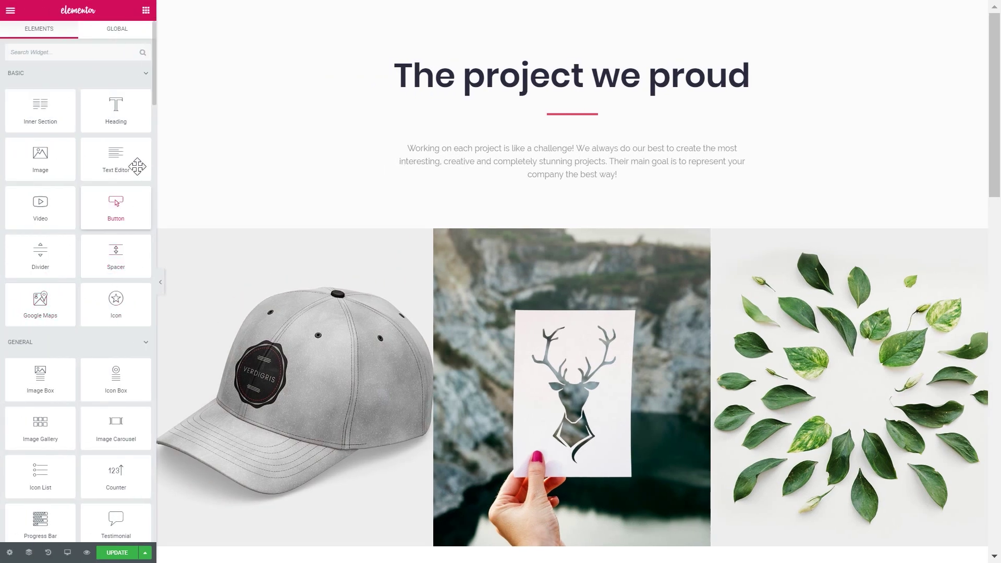
# Search 'sc' and drag the Scroll Navigation widget into the top section.
pyautogui.click(71, 57)
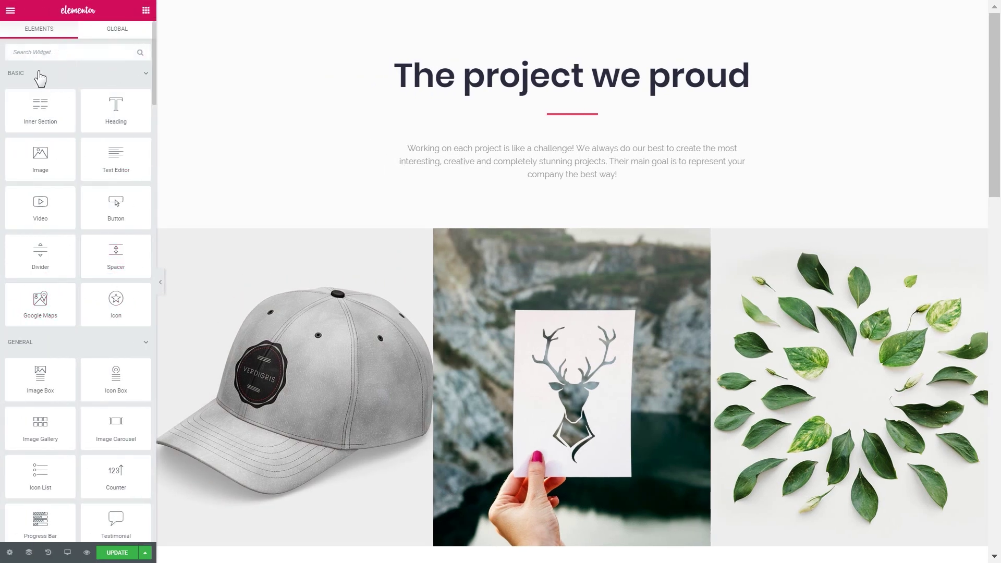
pyautogui.write('scr')
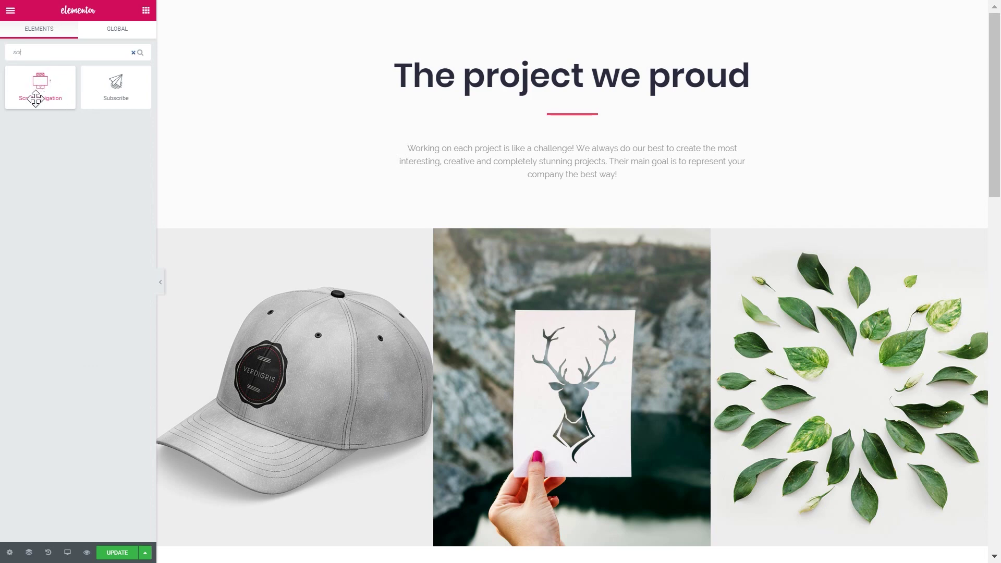
pyautogui.moveTo(40, 93)
pyautogui.mouseDown()
pyautogui.moveTo(563, 101)
pyautogui.moveTo(562, 140)
pyautogui.mouseUp()
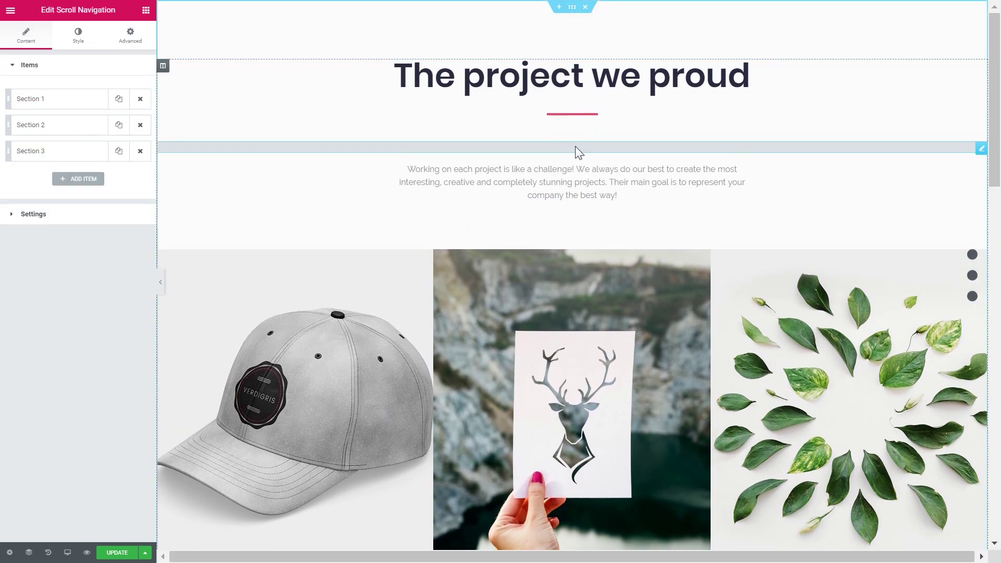
# Expand the Section 1 navigation item and select its Section Id 'section_1'.
pyautogui.click(62, 101)
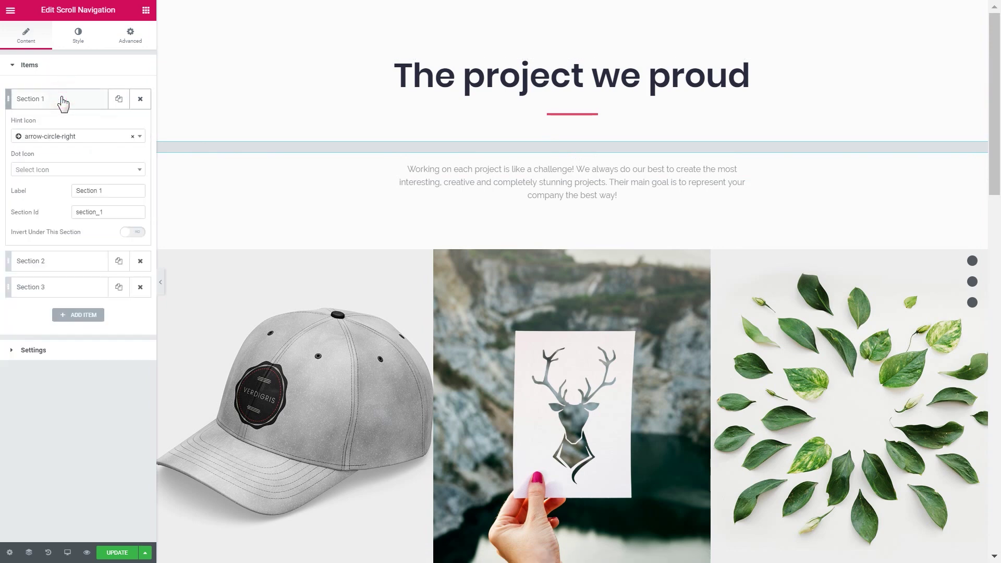
pyautogui.click(58, 101)
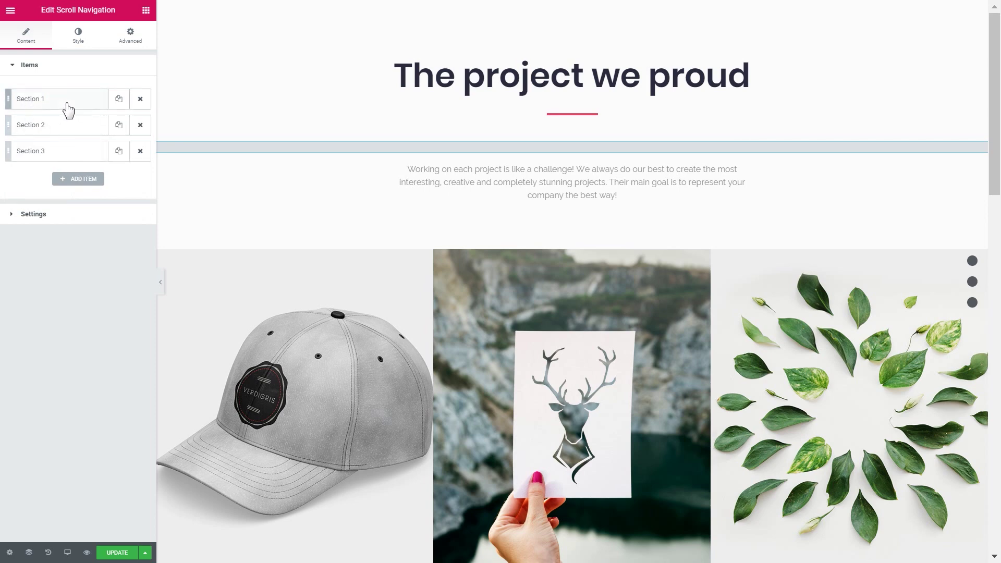
pyautogui.click(47, 105)
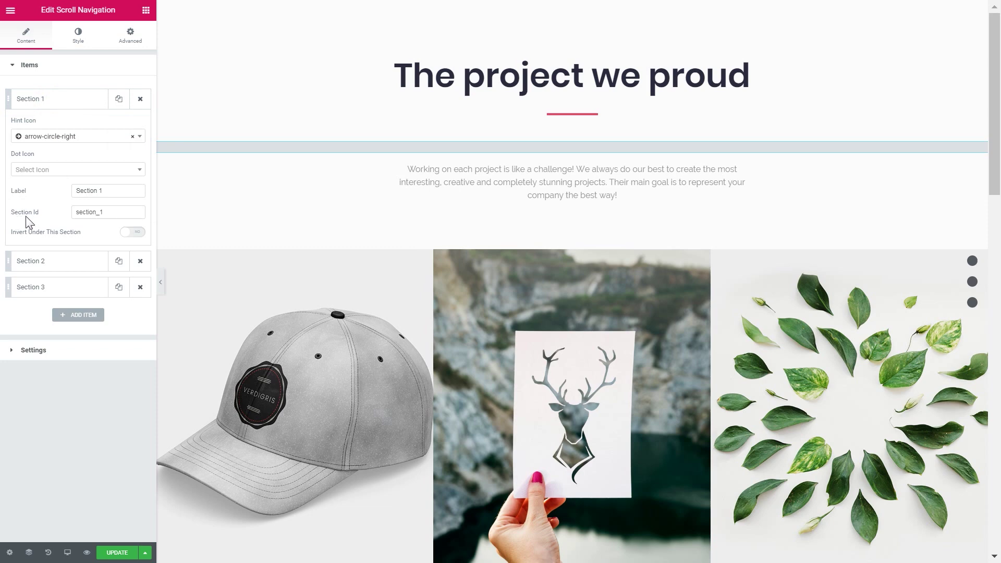
pyautogui.doubleClick(96, 213)
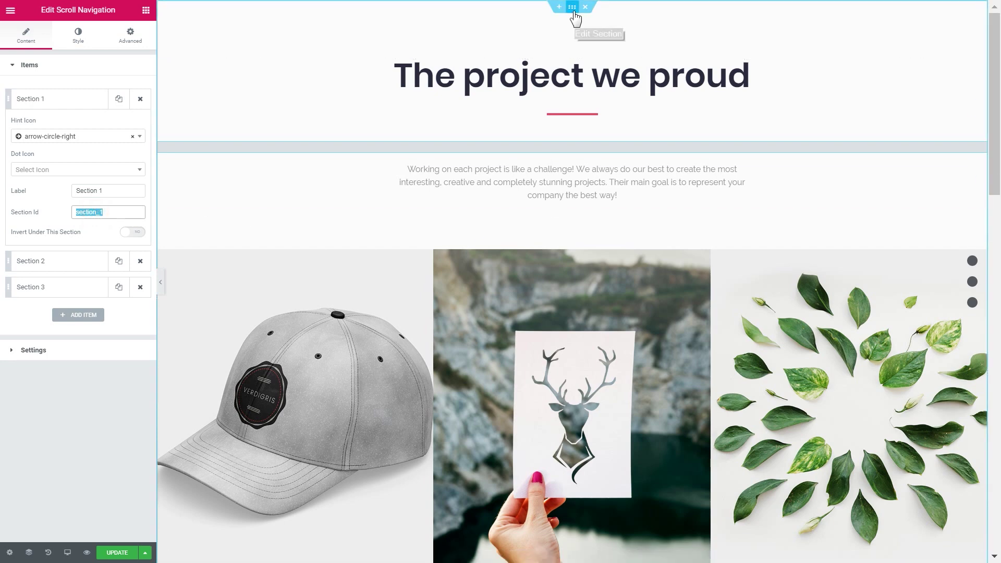
pyautogui.click(573, 8)
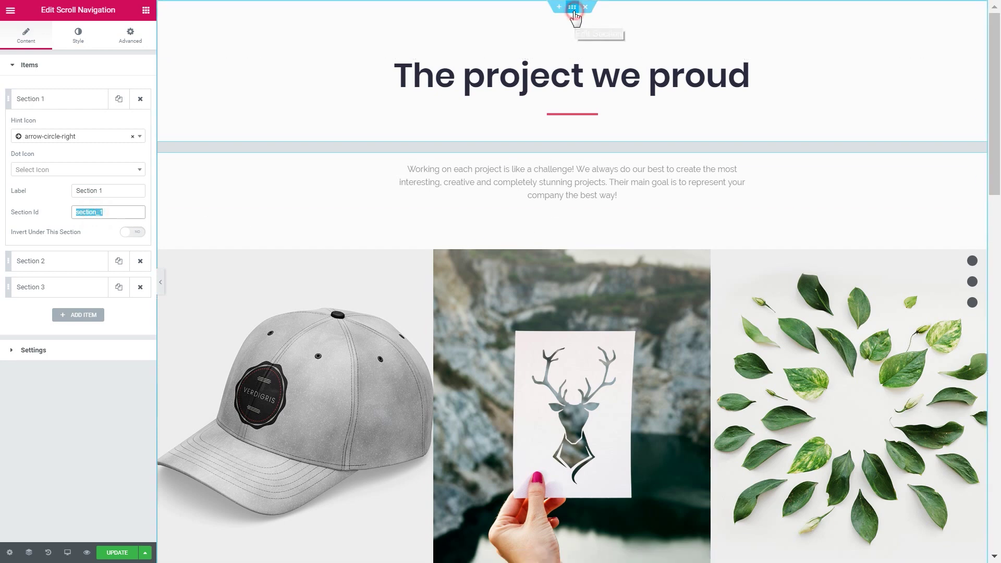
# Open the CSS ID fields of the project and About our studio sections.
pyautogui.click(125, 45)
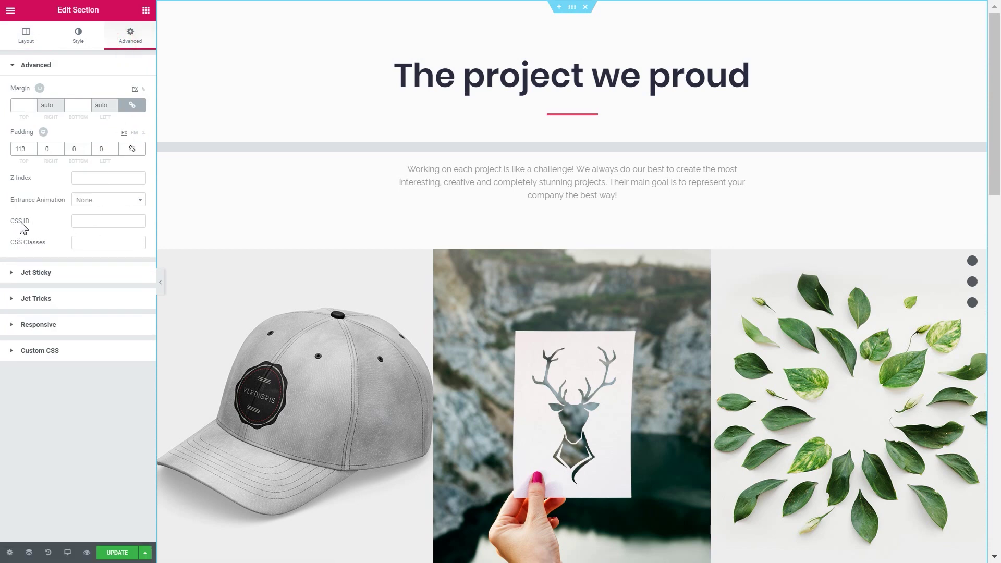
pyautogui.moveTo(104, 222)
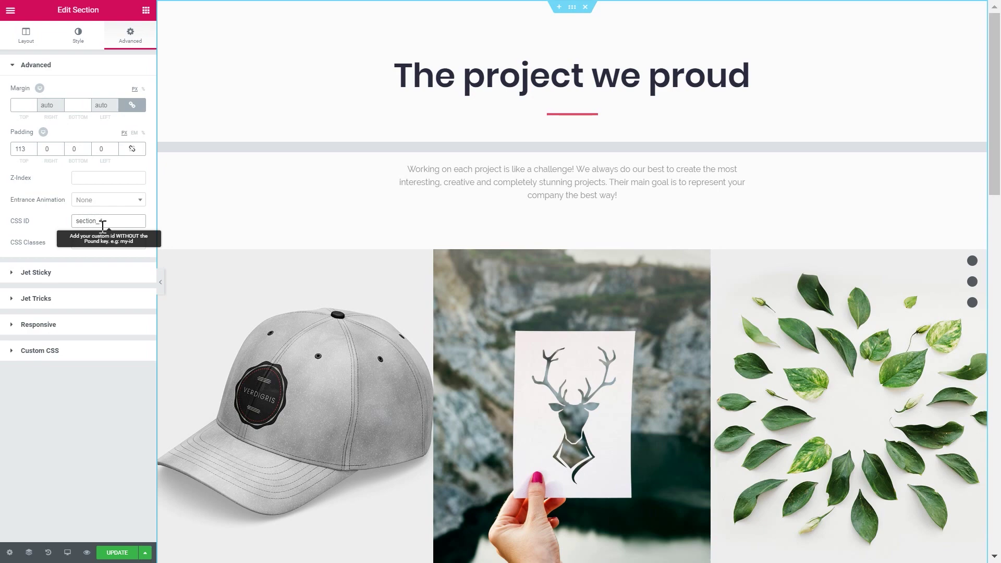
pyautogui.scroll(-6, 395, 232)
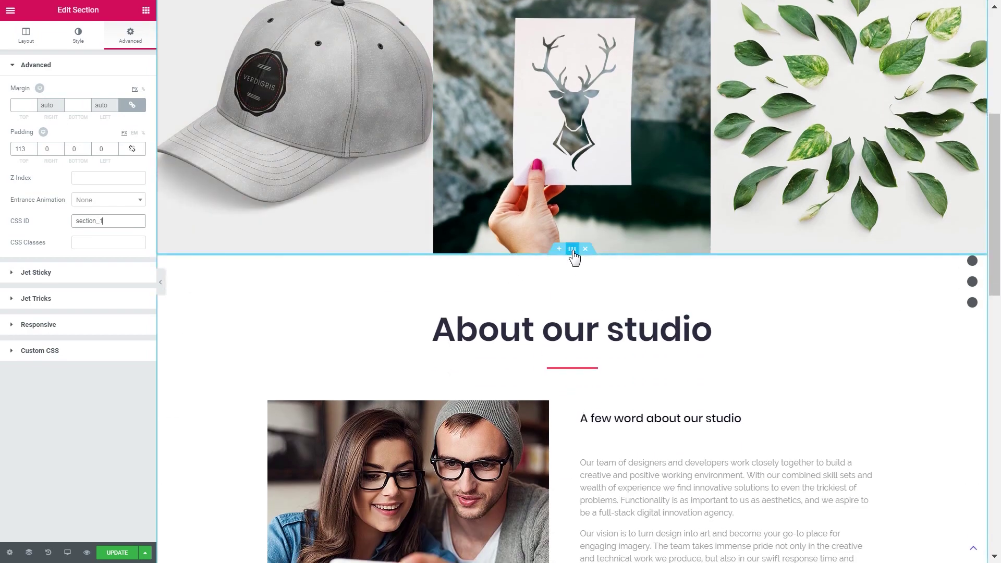
pyautogui.click(572, 250)
pyautogui.click(130, 36)
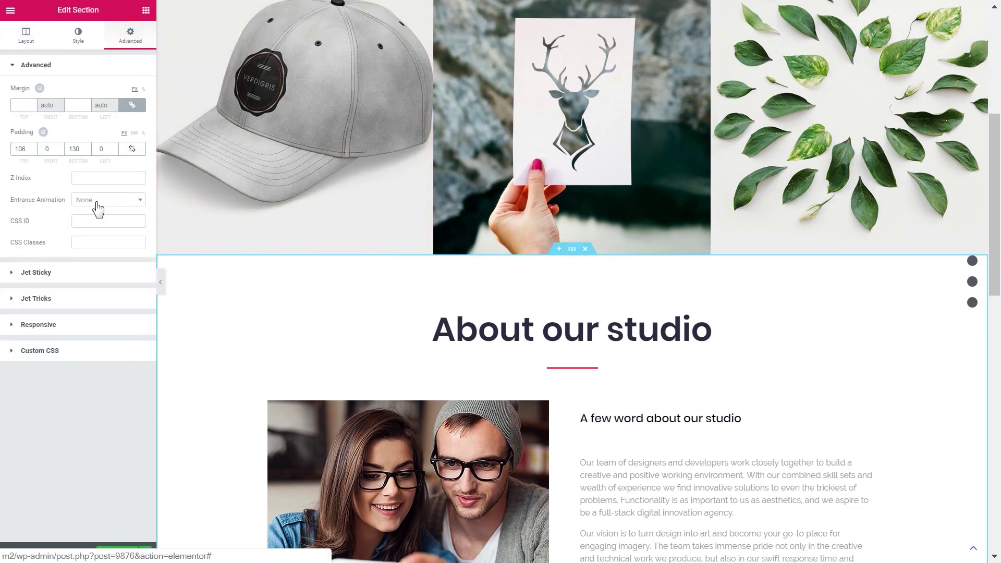
pyautogui.click(97, 221)
pyautogui.write('section_2')
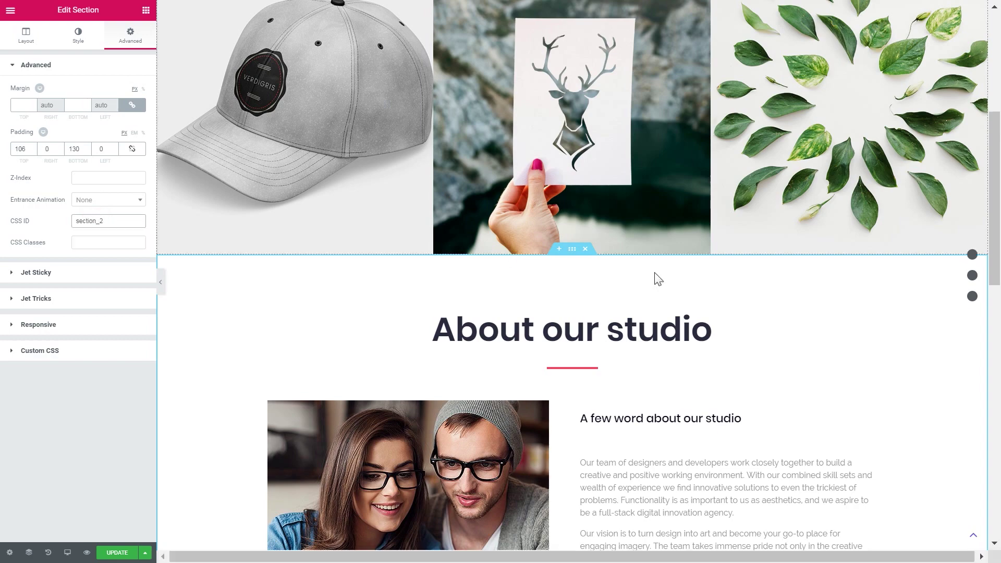
pyautogui.scroll(-5, 605, 281)
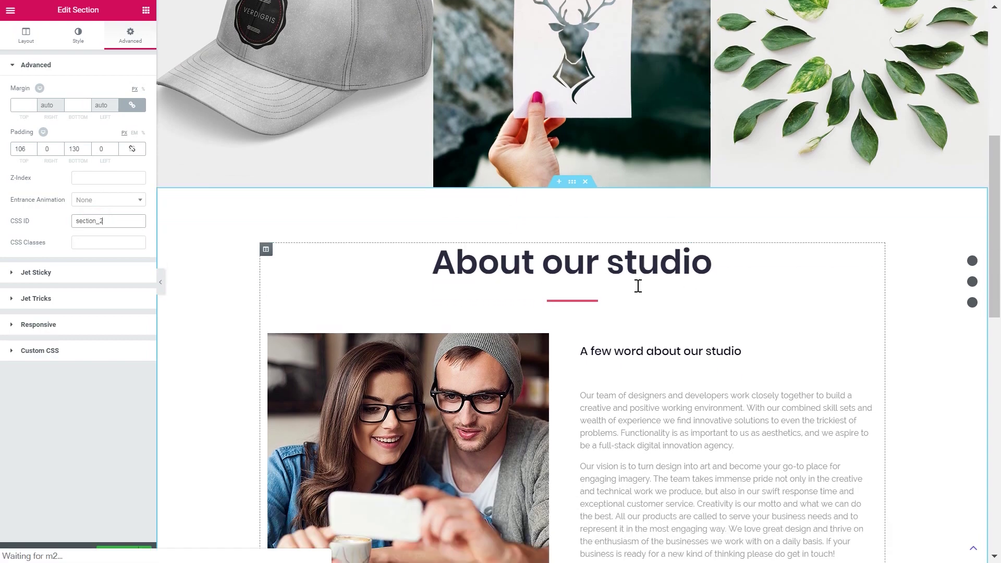
# Enter 'section_1' in the Meet the team section's CSS ID field.
pyautogui.click(572, 460)
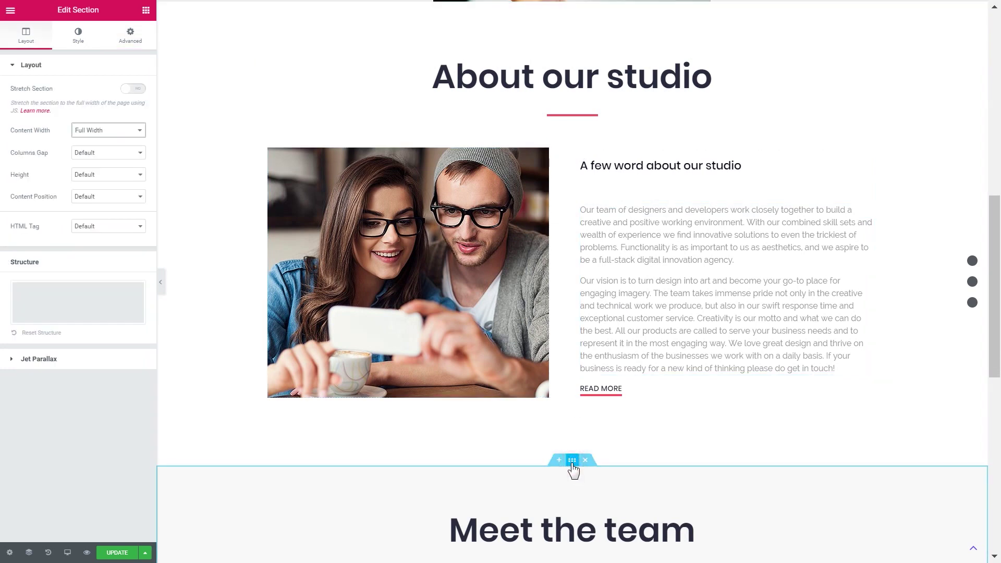
pyautogui.click(130, 35)
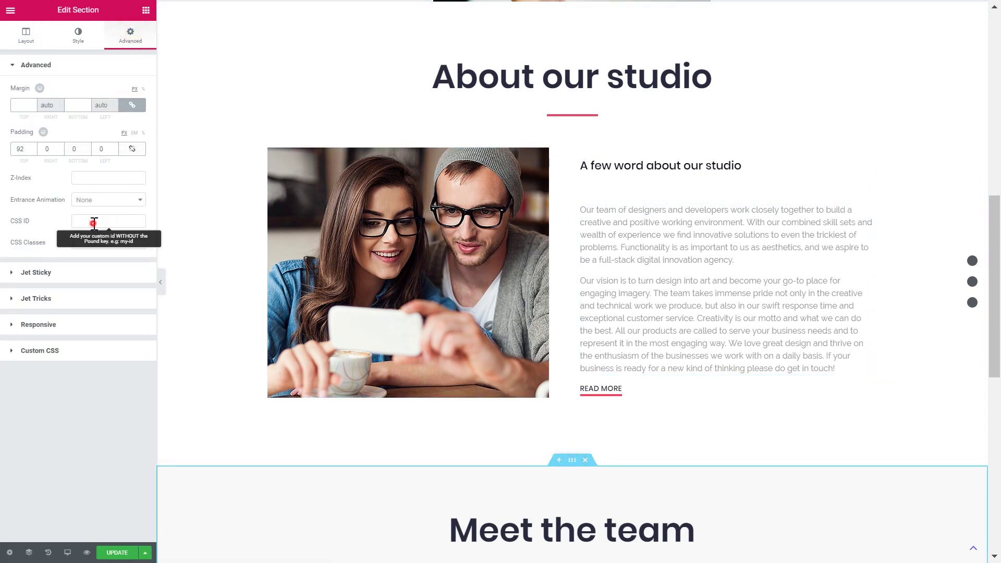
pyautogui.click(94, 222)
pyautogui.write('section_1')
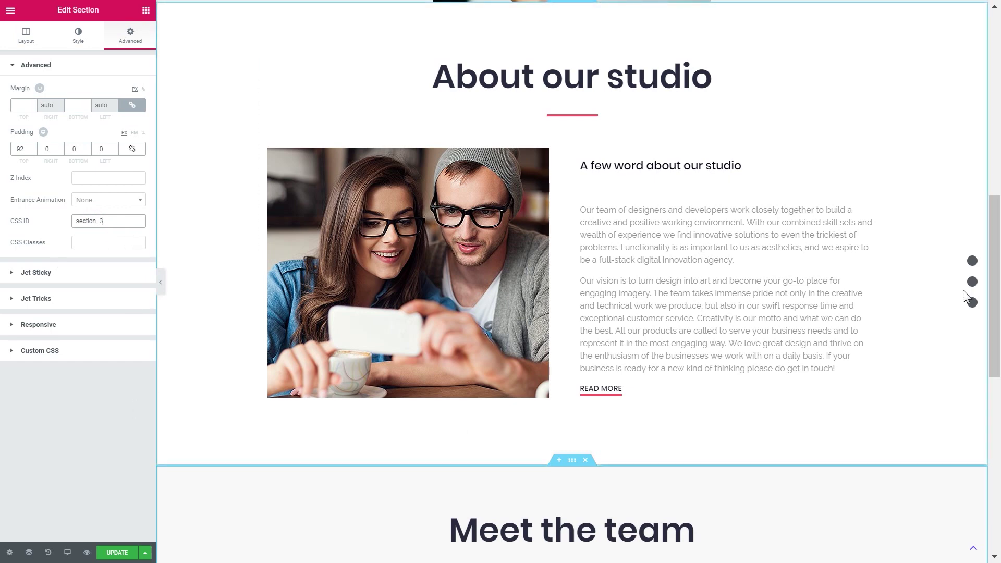
pyautogui.scroll(6, 653, 252)
pyautogui.scroll(5, 626, 219)
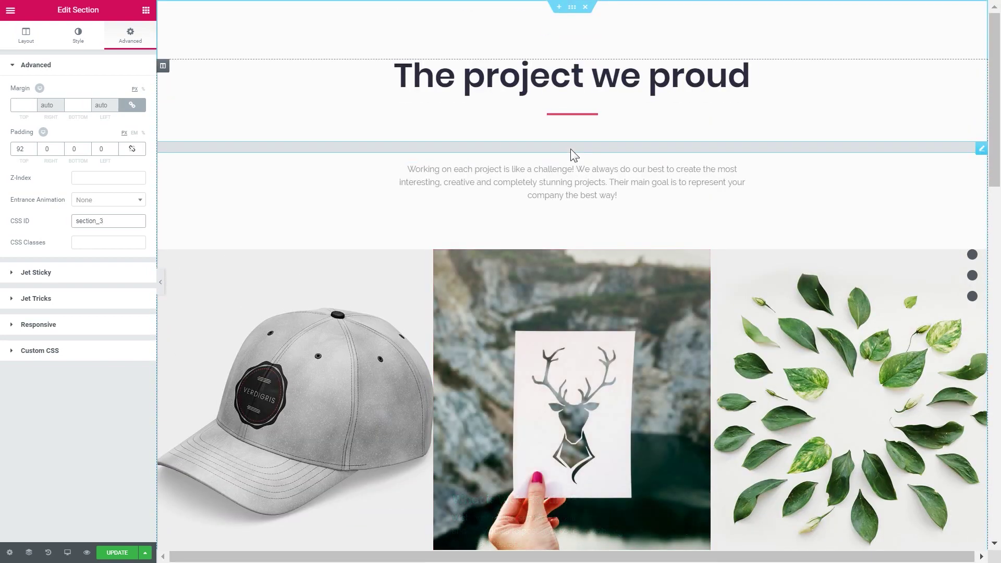
pyautogui.click(571, 149)
# Select the Scroll Navigation widget, review its Settings, and show its Style options.
pyautogui.click(562, 152)
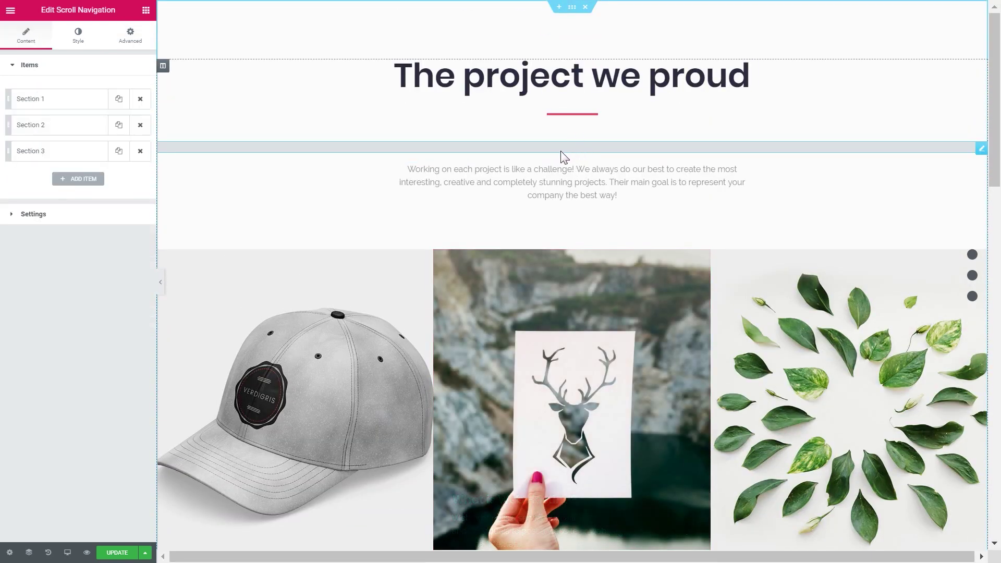
pyautogui.click(48, 217)
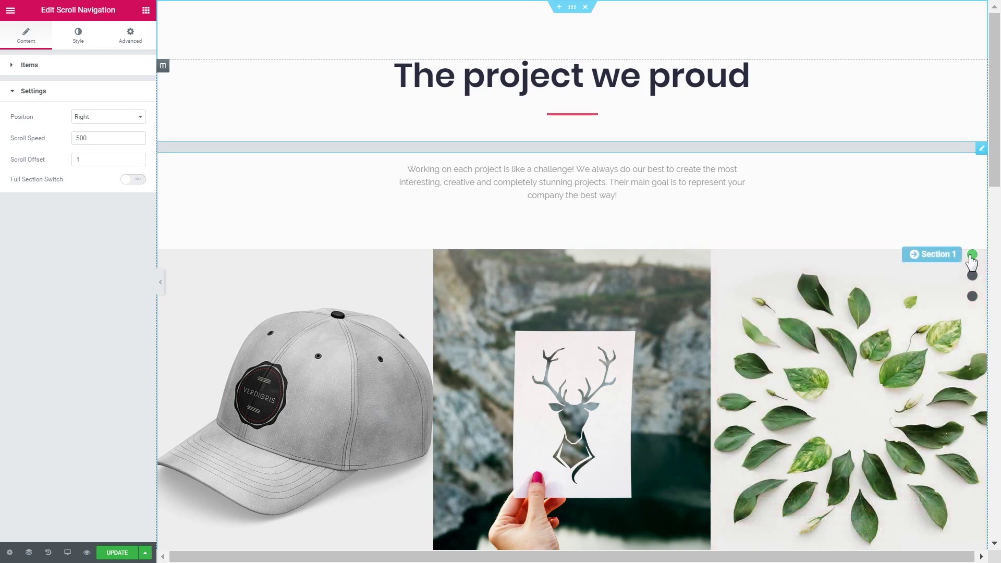
pyautogui.click(78, 37)
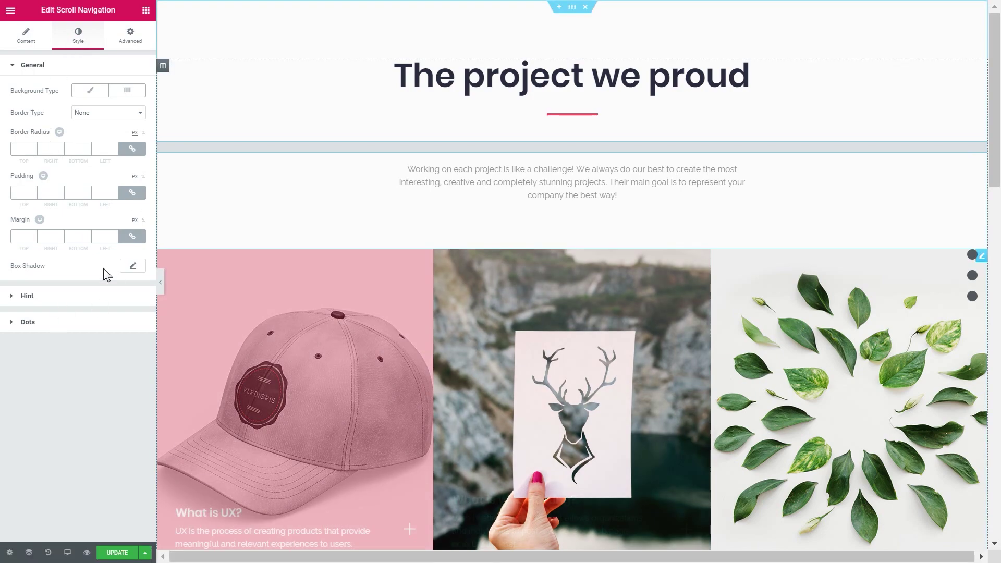
# Drag the Dots Style box size down toward 5 px, then collapse Dots.
pyautogui.click(45, 64)
pyautogui.click(45, 123)
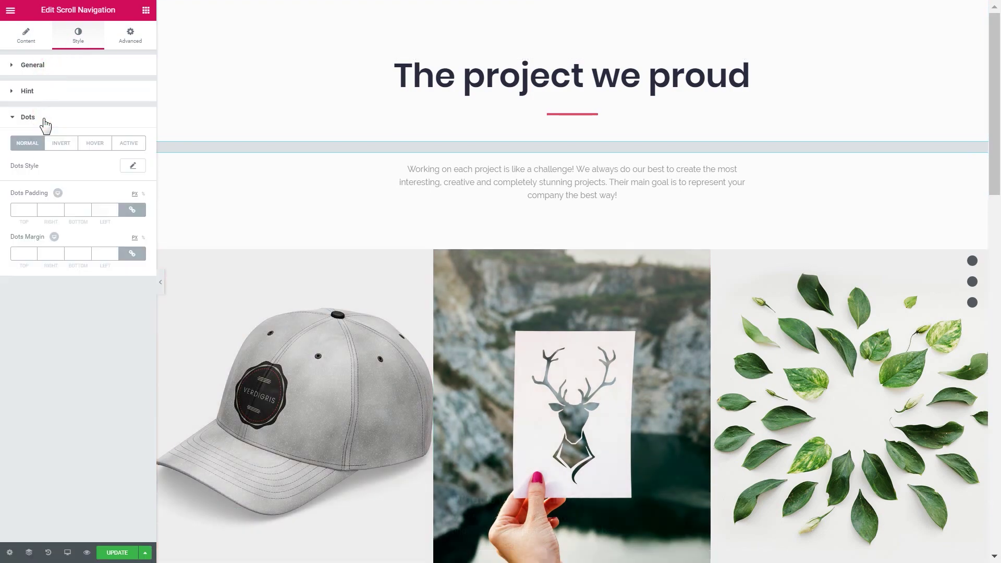
pyautogui.click(132, 167)
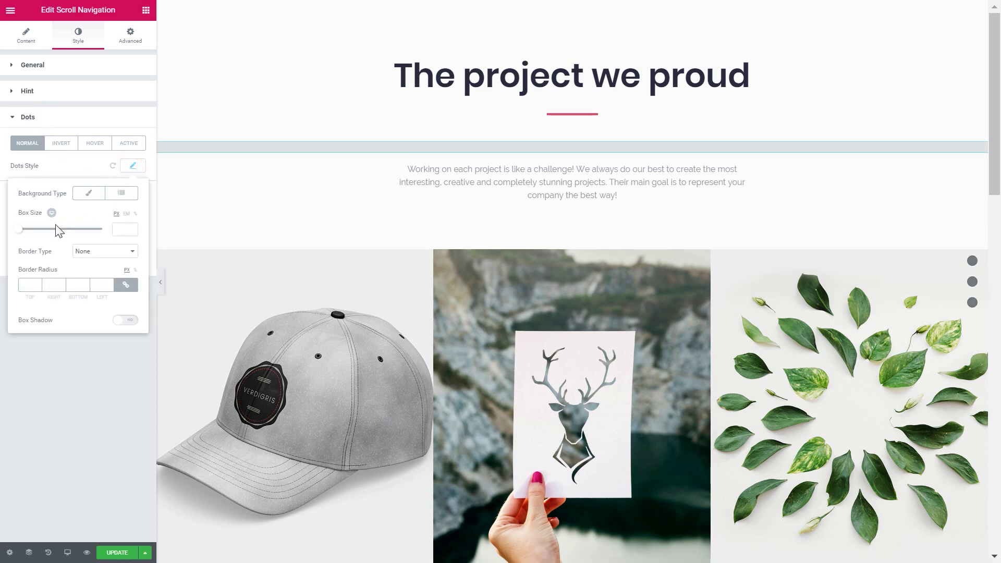
pyautogui.moveTo(19, 231); pyautogui.dragTo(14, 232)
pyautogui.click(29, 146)
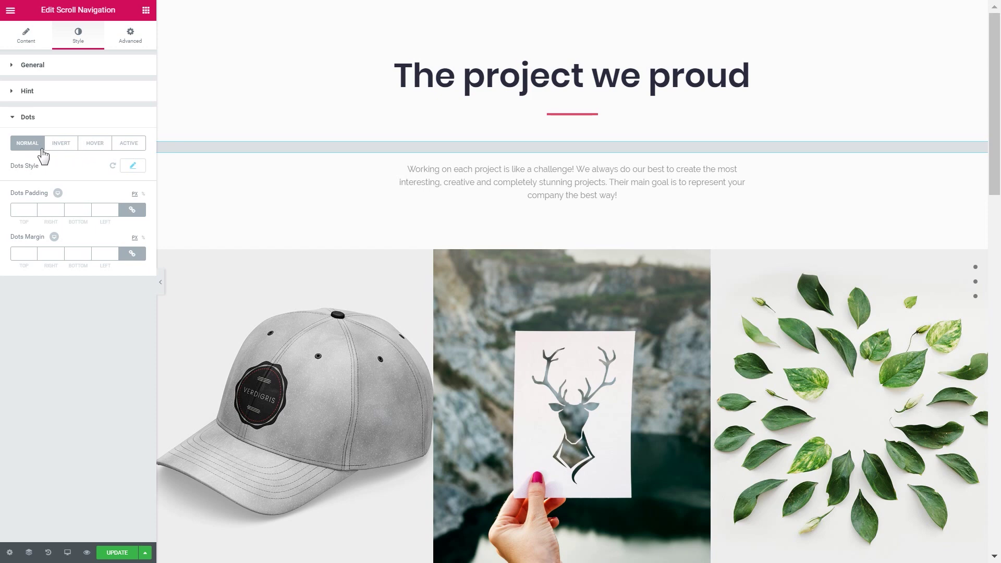
pyautogui.click(27, 147)
pyautogui.click(35, 119)
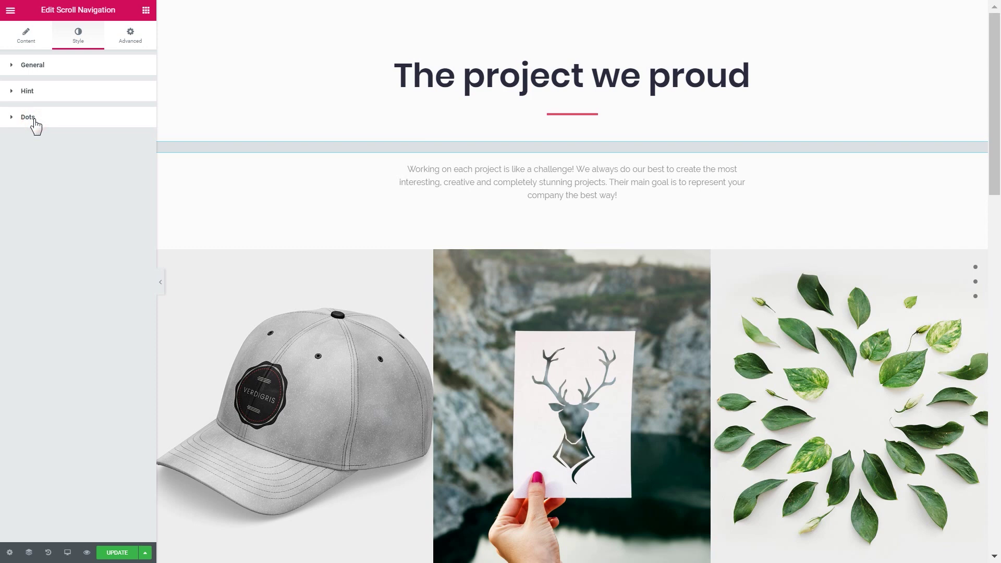
# Review the Hint style options, then return to the Section 1–3 item list.
pyautogui.click(31, 92)
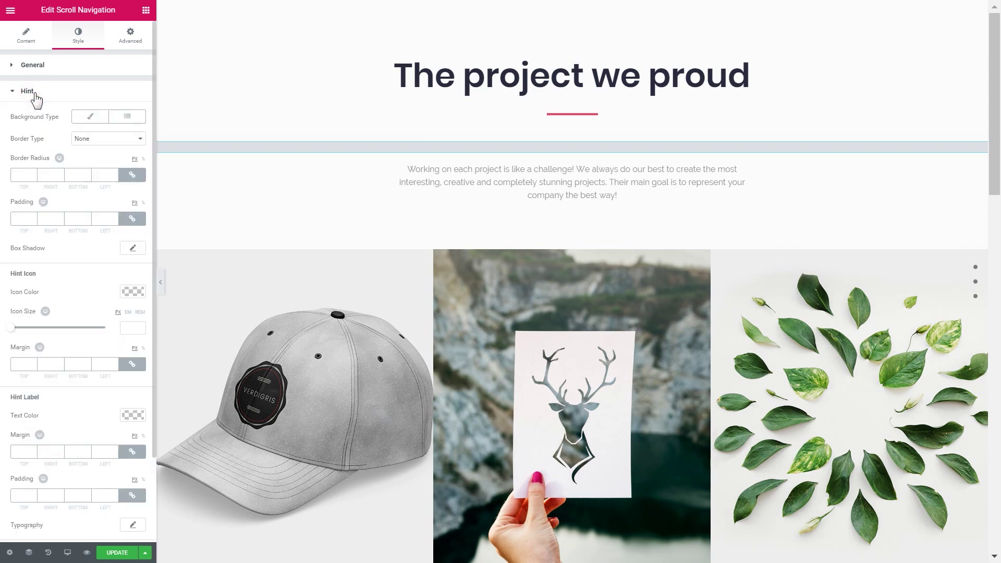
pyautogui.scroll(-2, 52, 368)
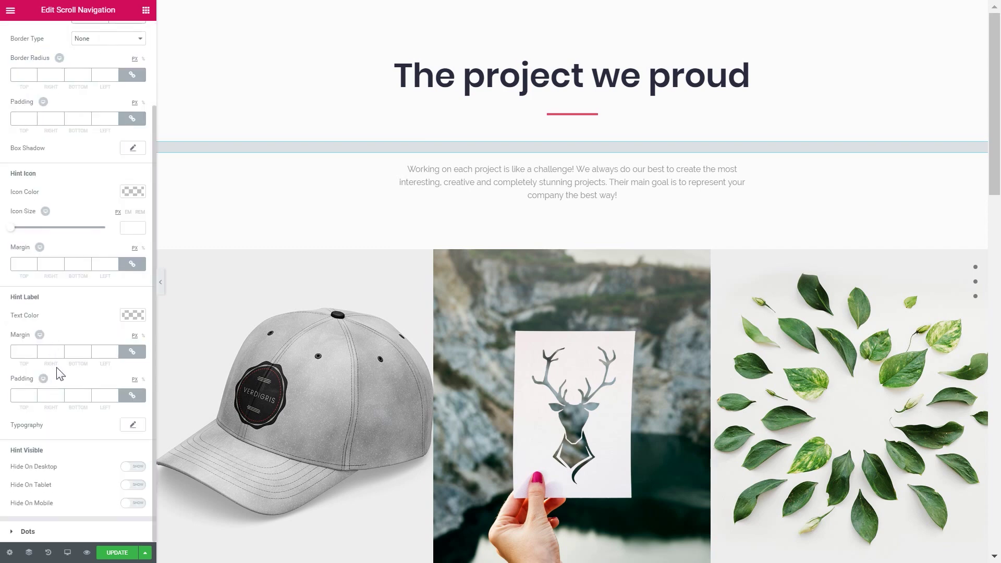
pyautogui.scroll(2, 52, 368)
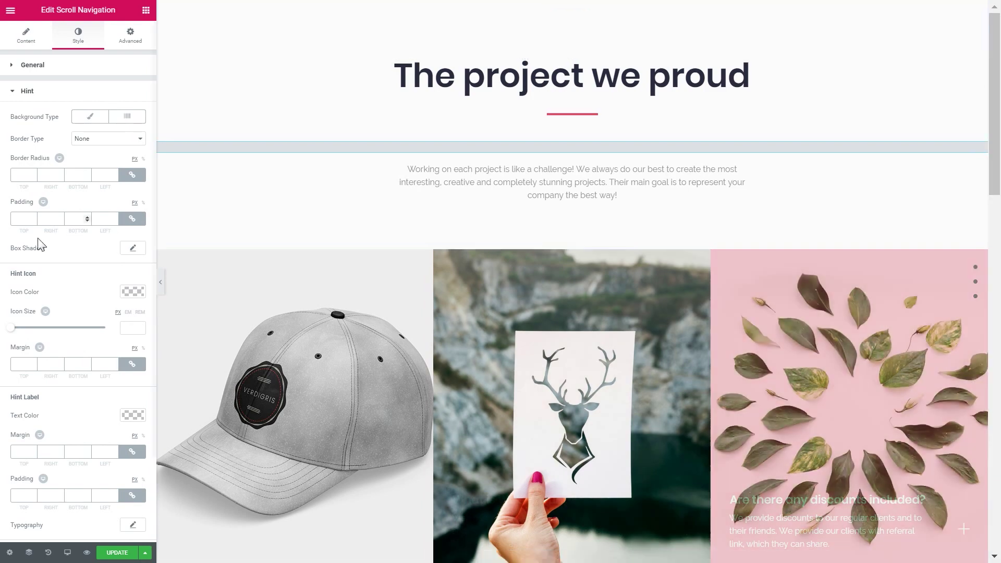
pyautogui.scroll(-2, 60, 268)
pyautogui.scroll(2, 62, 273)
pyautogui.scroll(1, 60, 273)
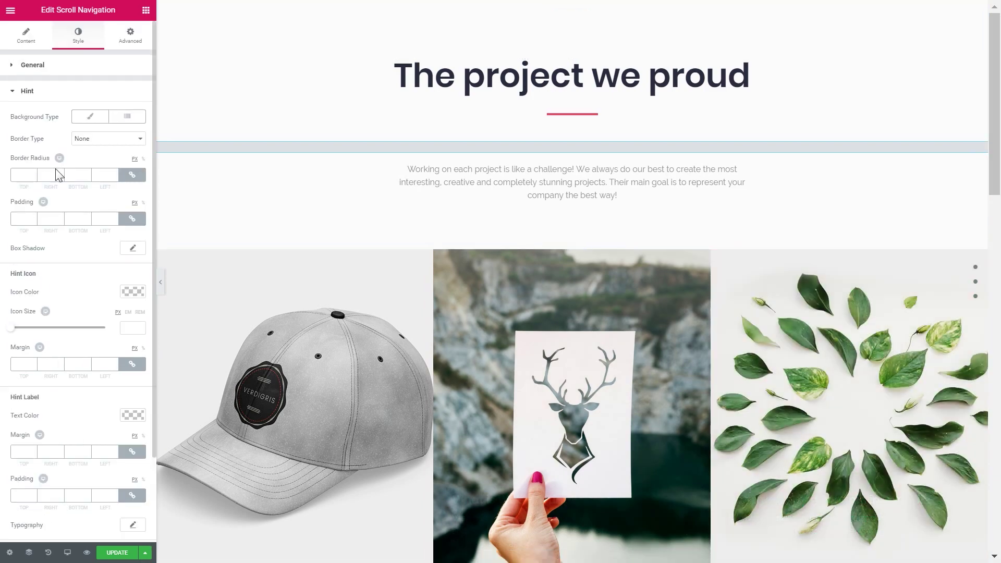
pyautogui.click(48, 91)
pyautogui.click(49, 73)
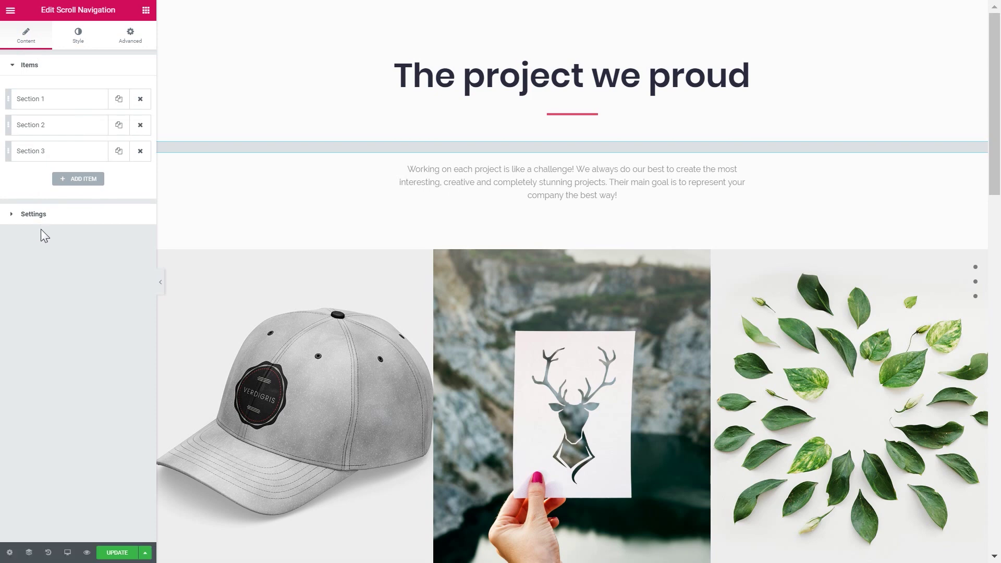
# Set Full Section Switch to Yes and update the page.
pyautogui.click(34, 214)
pyautogui.click(125, 178)
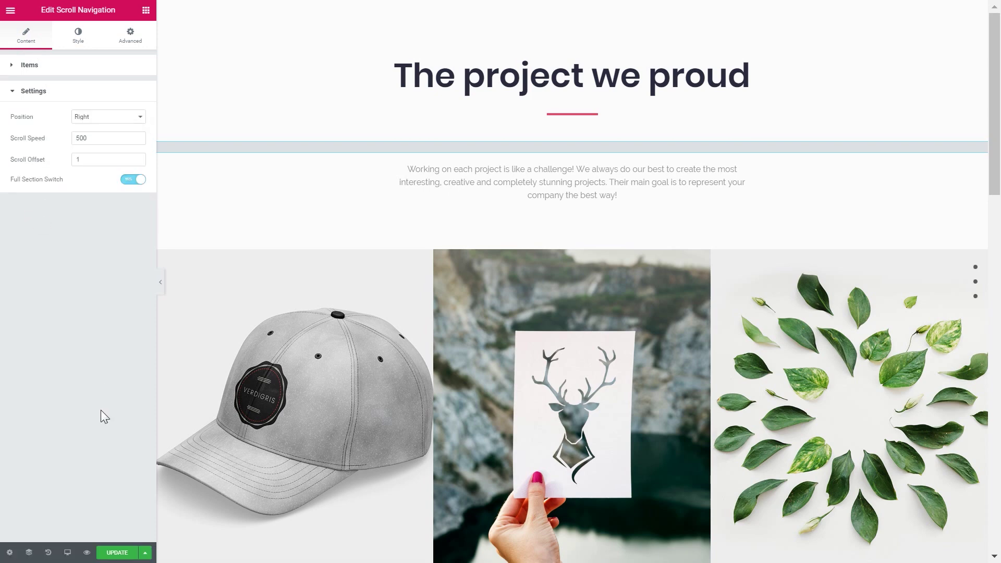
pyautogui.click(128, 180)
pyautogui.click(129, 182)
pyautogui.click(112, 552)
# View the published page live, scrolling through sections 1–3 and back while the side dots track each.
pyautogui.click(87, 552)
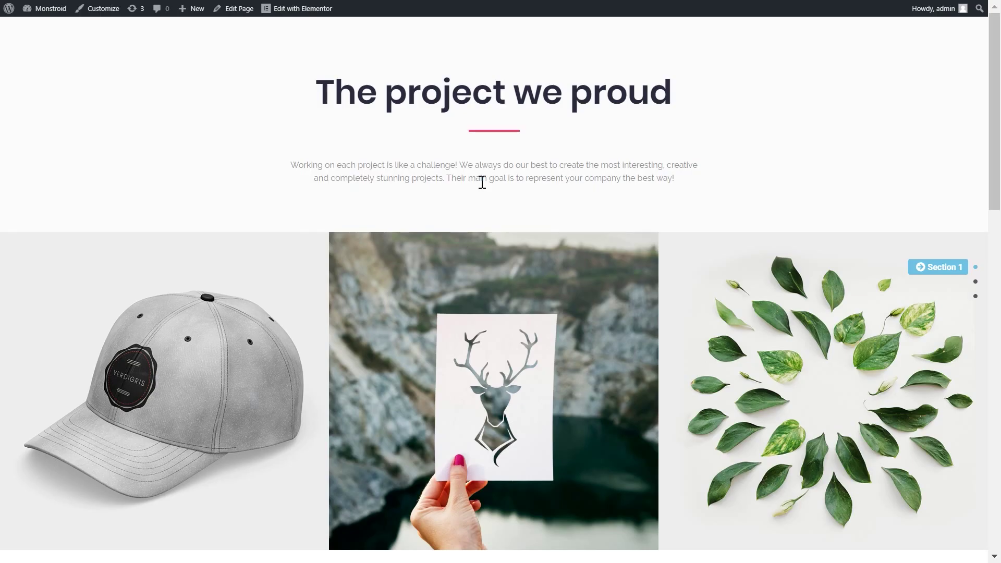
pyautogui.scroll(-2, 482, 182)
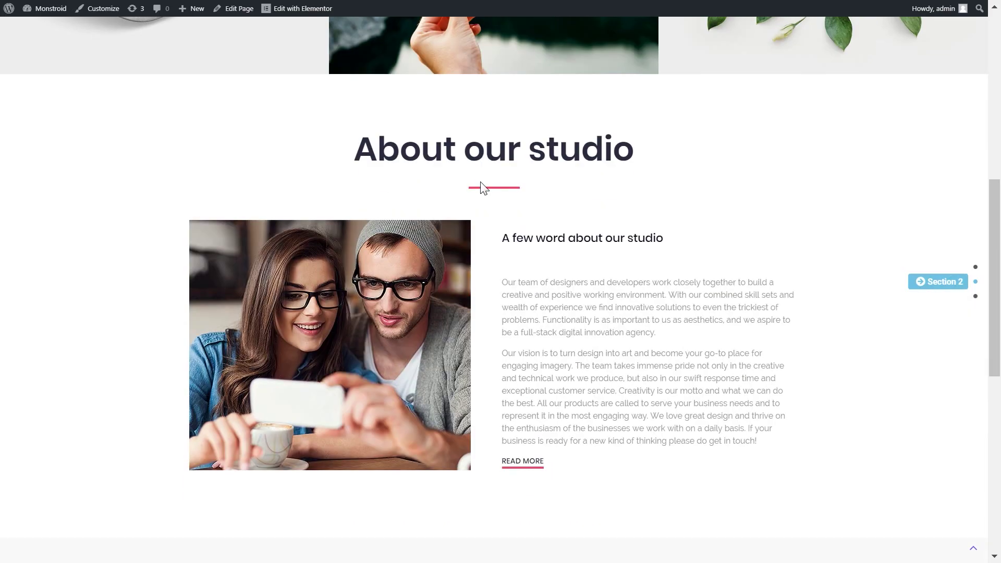
pyautogui.scroll(-2, 484, 187)
pyautogui.scroll(3, 484, 188)
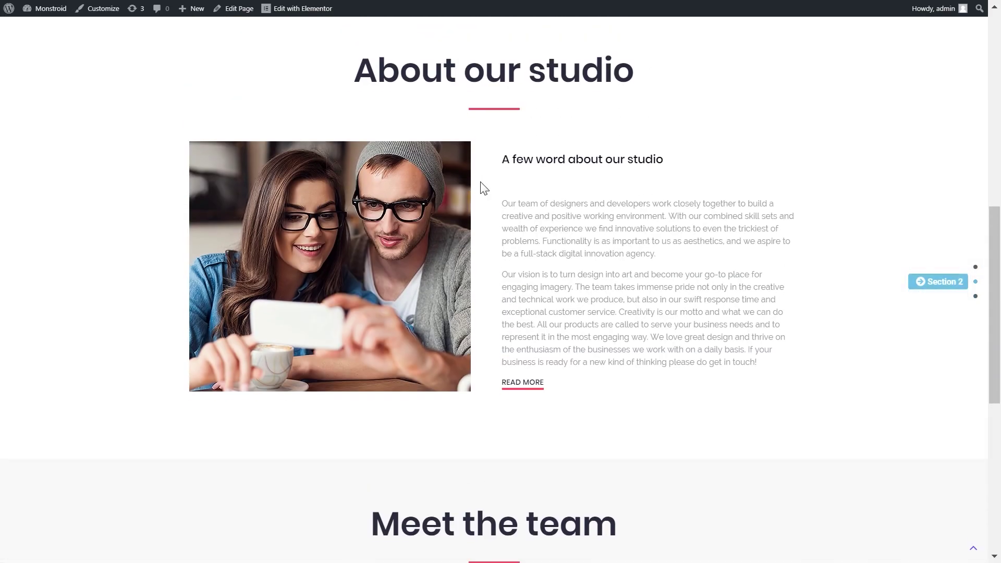
pyautogui.scroll(1, 480, 181)
pyautogui.scroll(-1, 481, 181)
pyautogui.scroll(-2, 480, 181)
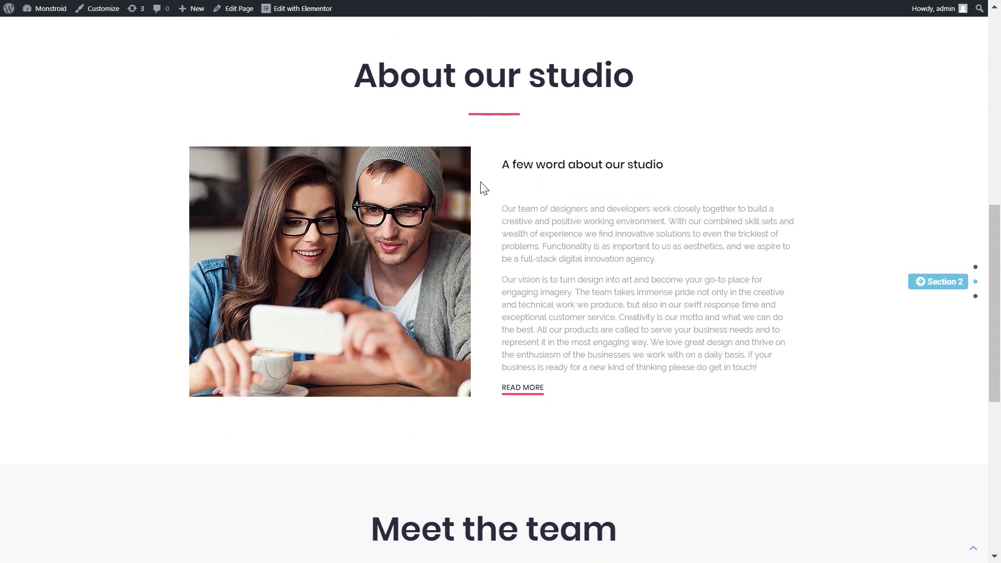
pyautogui.scroll(-2, 482, 182)
pyautogui.scroll(2, 482, 182)
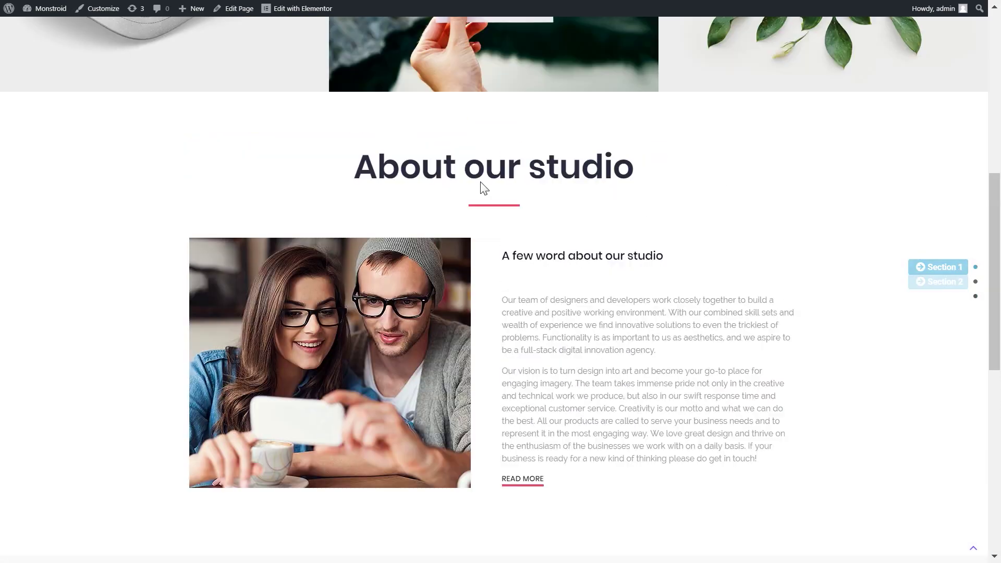
pyautogui.scroll(-2, 480, 182)
pyautogui.scroll(-2, 482, 182)
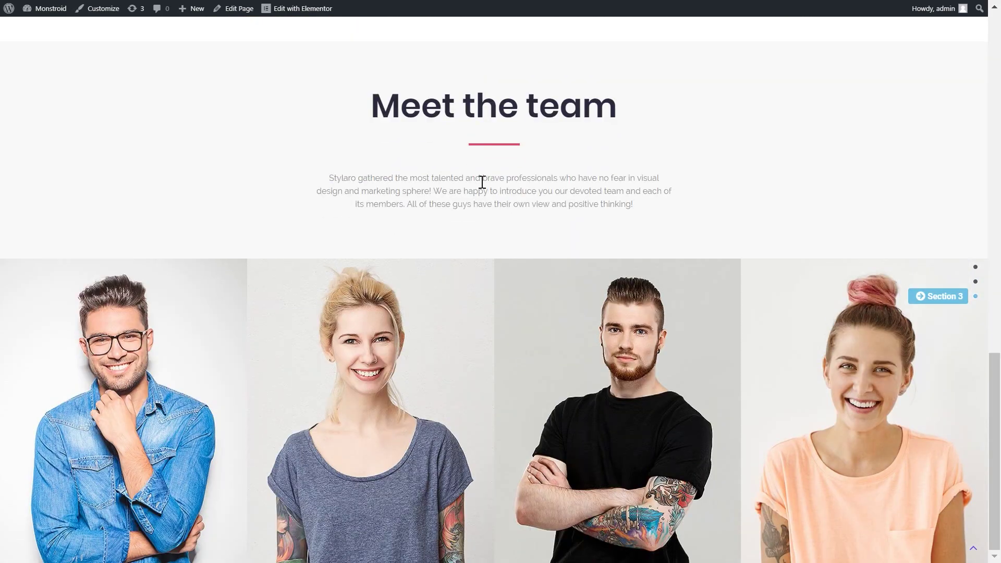
pyautogui.scroll(1, 482, 182)
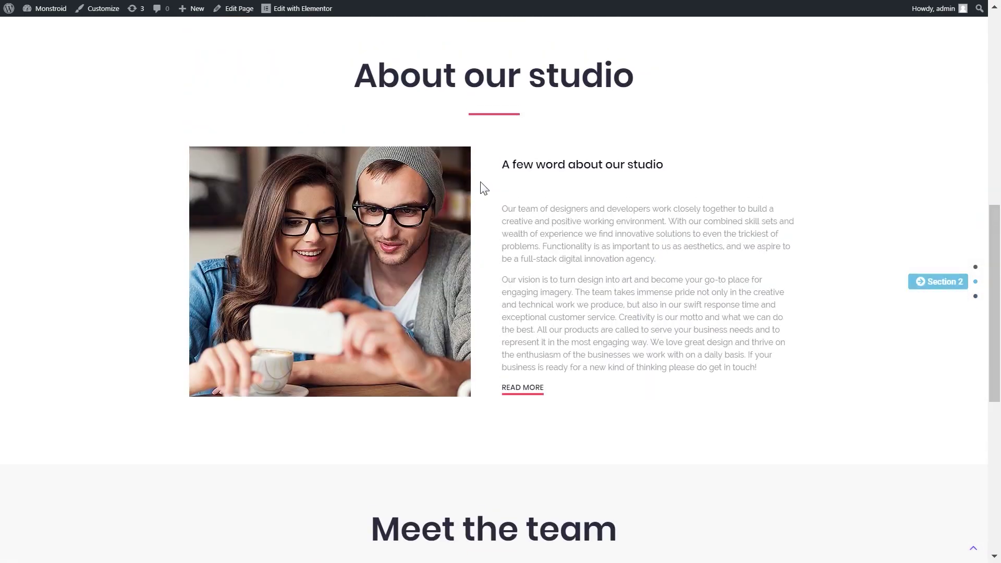
pyautogui.scroll(1, 480, 183)
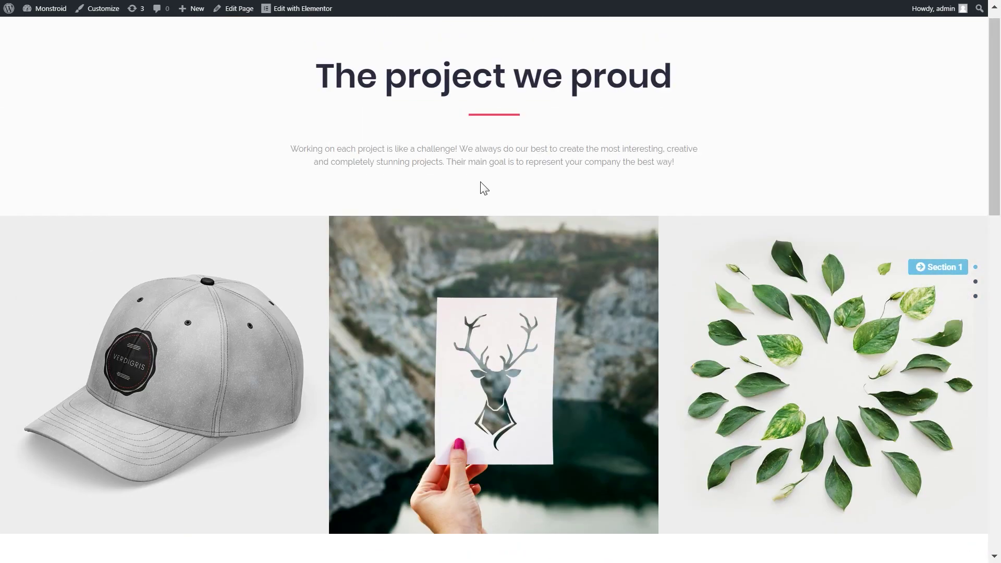